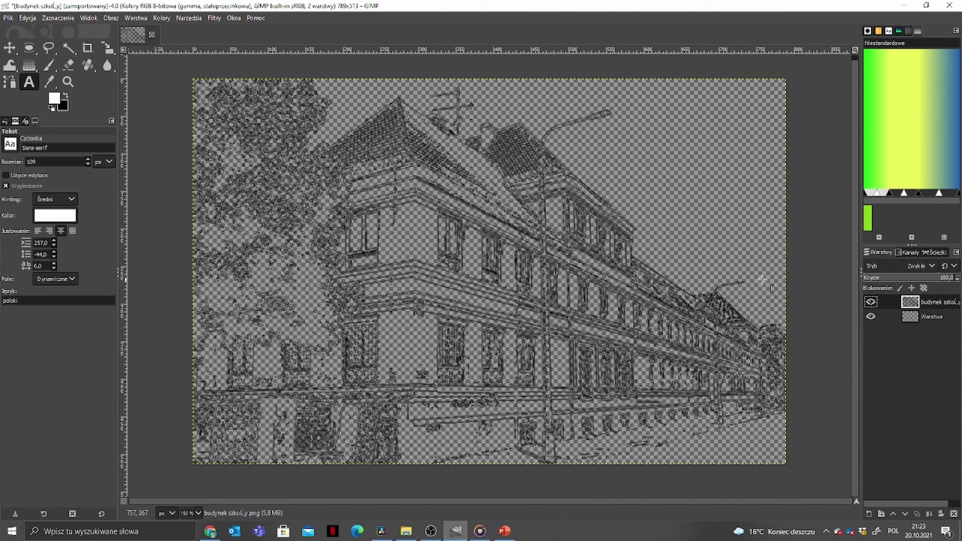
- Hide the budynek szkoły sketch layer, leaving only the transparent Warstwa layer visible
click(908, 319)
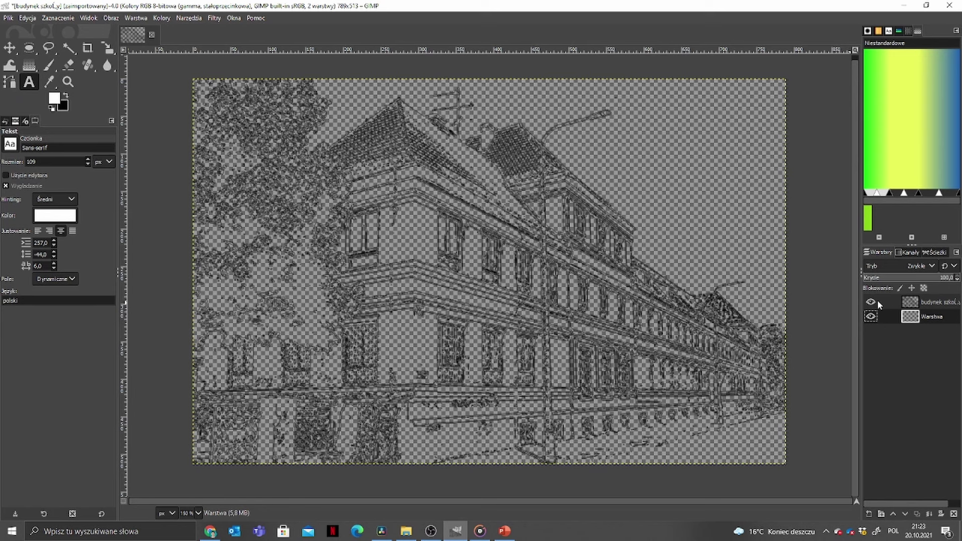
click(917, 304)
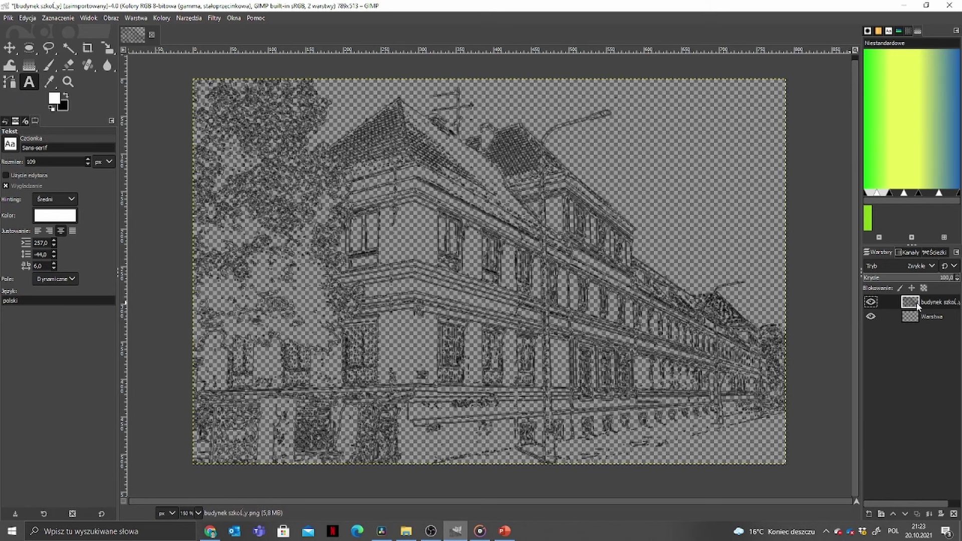
click(871, 302)
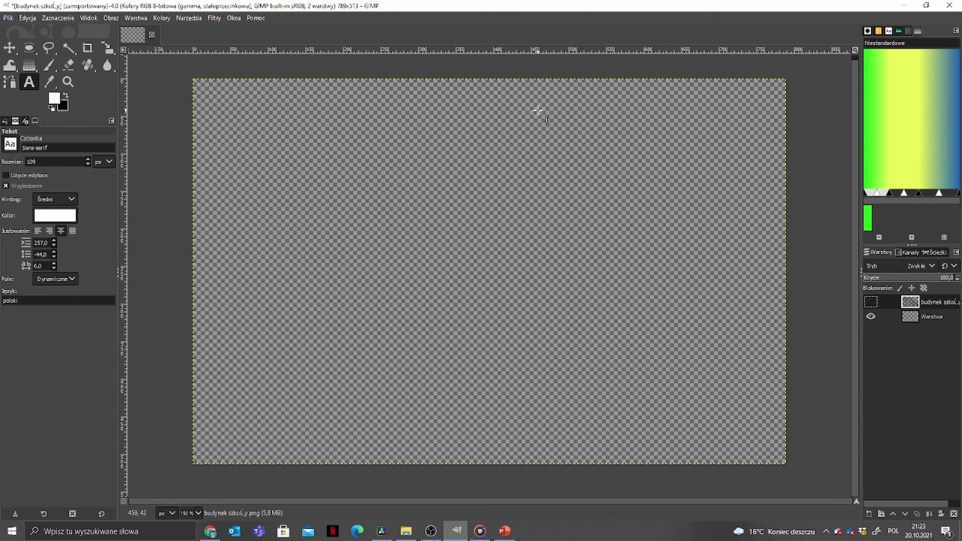
- Draw a normal-mode linear gradient on Warstwa from lower left to upper right
click(31, 65)
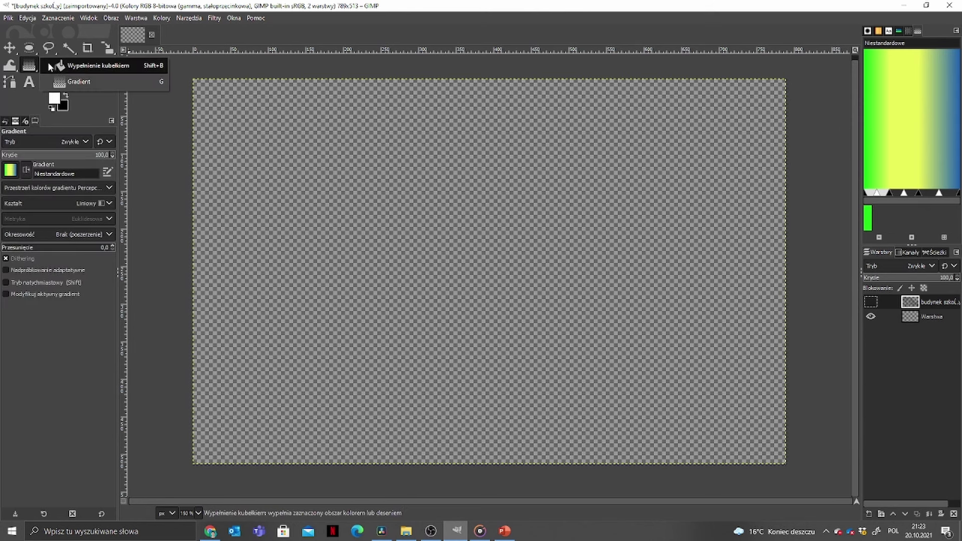
click(68, 82)
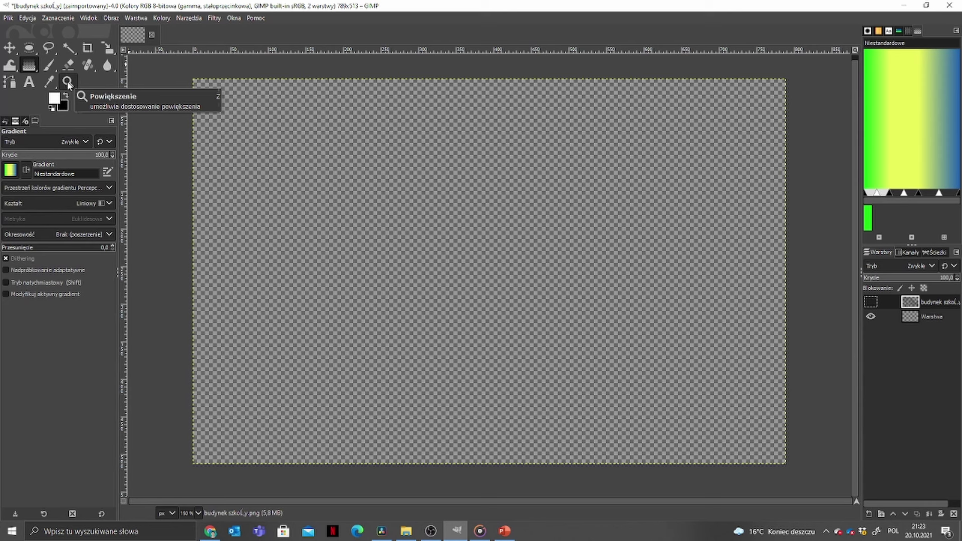
click(82, 141)
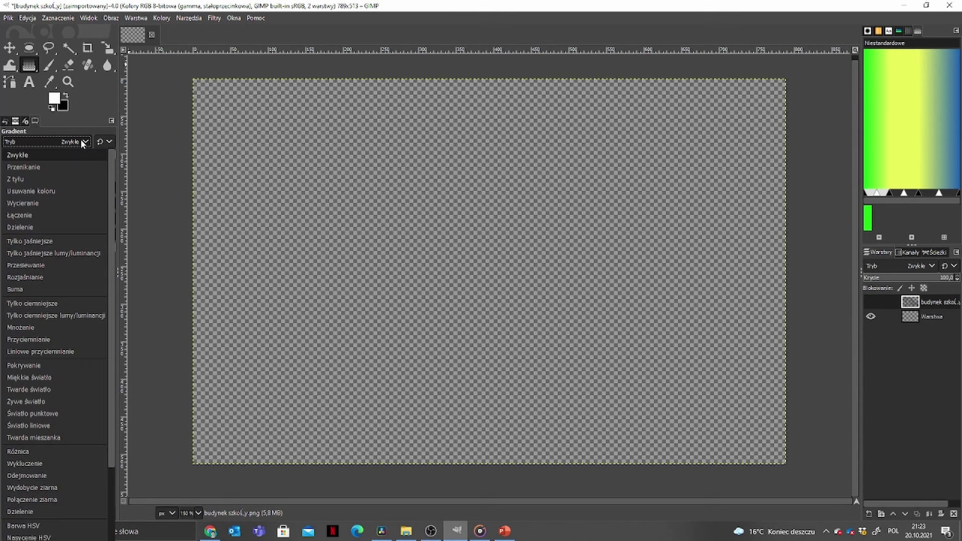
click(62, 155)
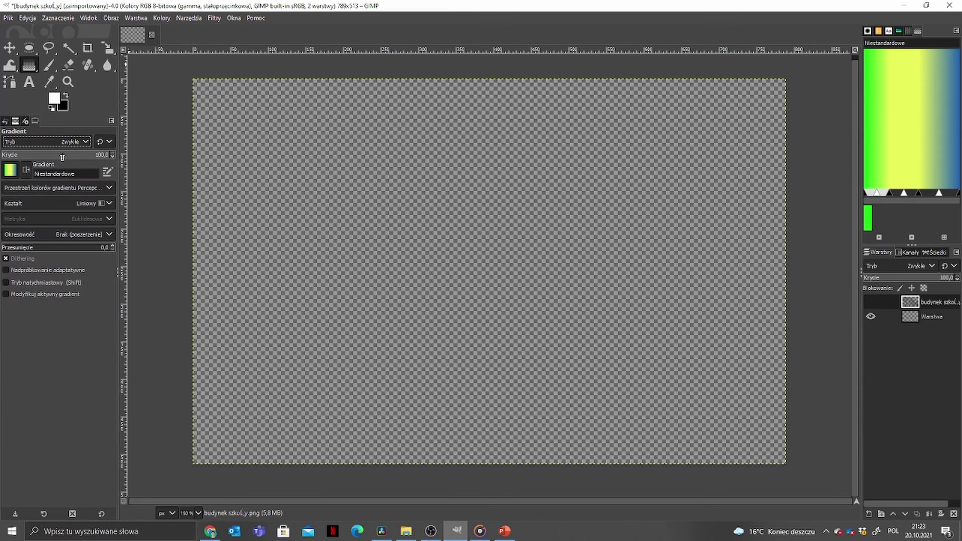
click(83, 205)
click(32, 215)
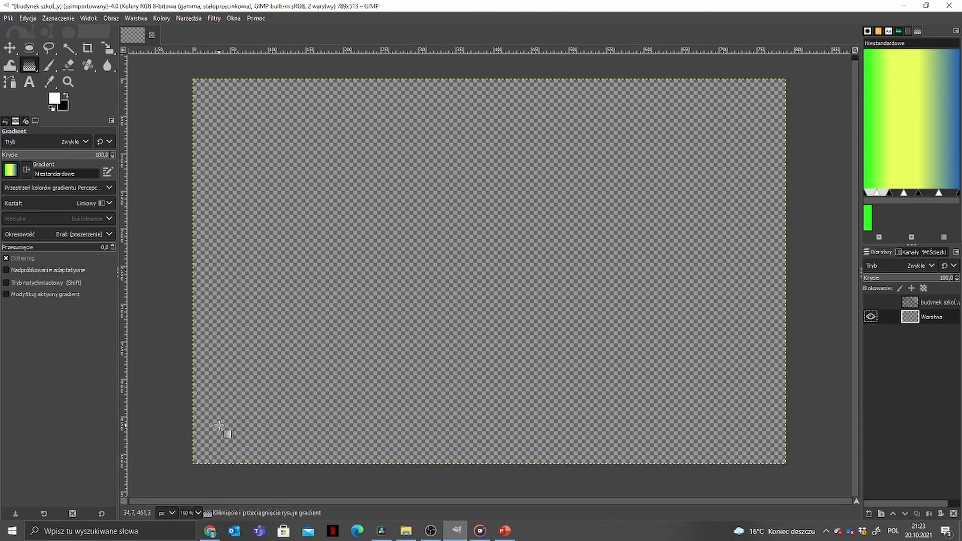
drag(219, 425, 734, 135)
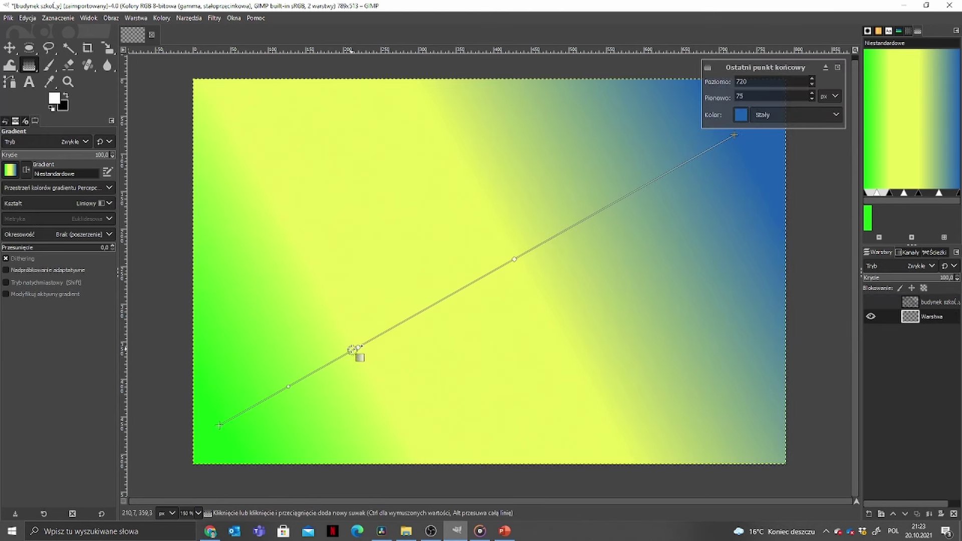
- Try an extra yellow gradient stop, remove it, and reposition the gradient endpoints
click(358, 347)
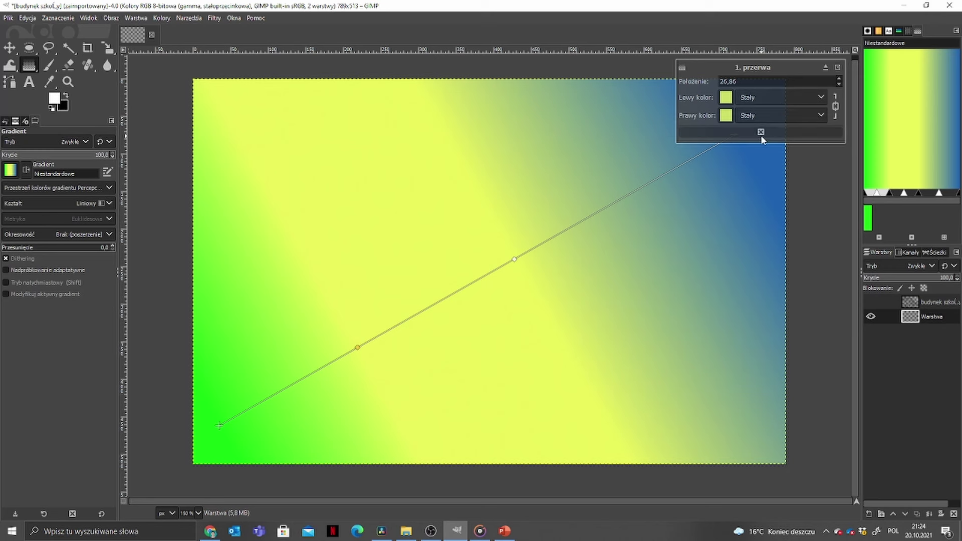
click(761, 133)
click(514, 259)
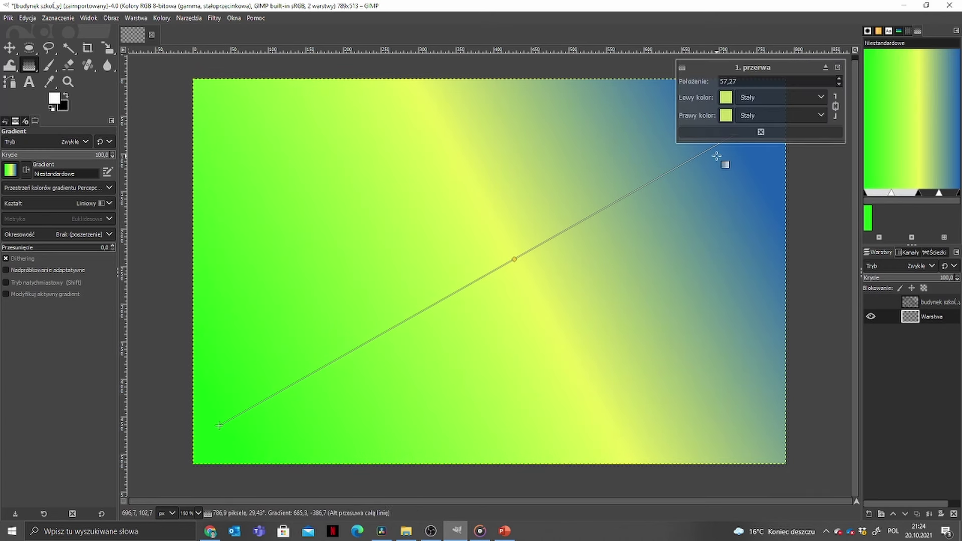
click(761, 132)
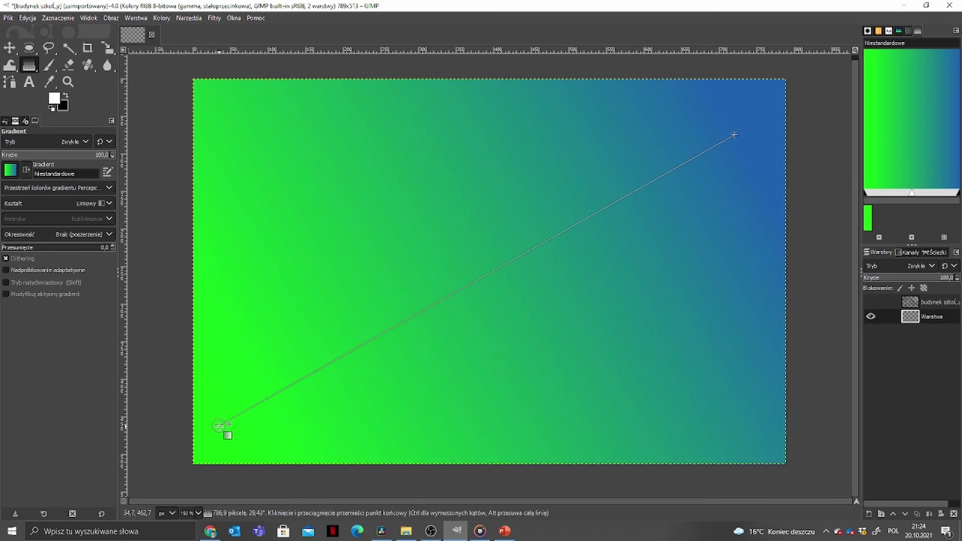
drag(219, 427, 278, 267)
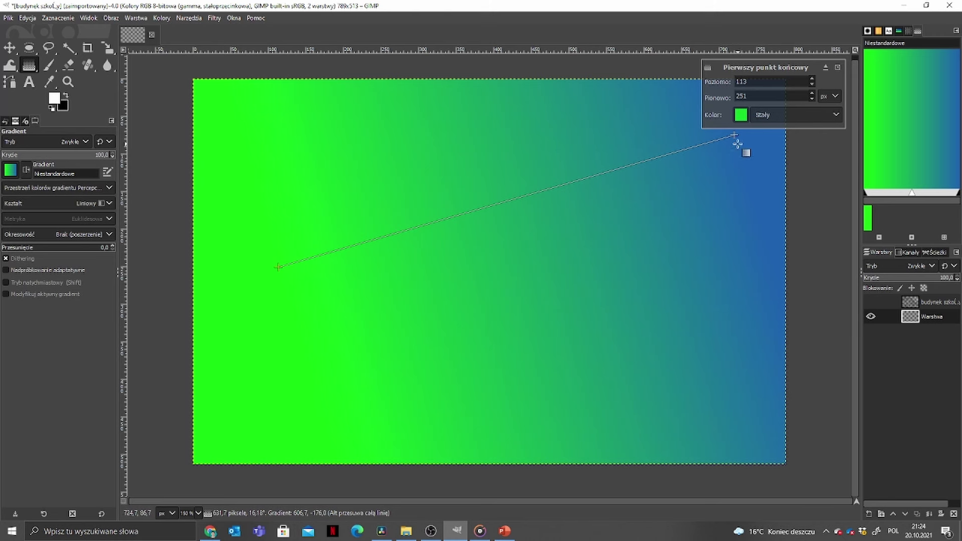
mouse_move(734, 136)
mouse_down()
mouse_move(436, 216)
mouse_move(631, 160)
mouse_up()
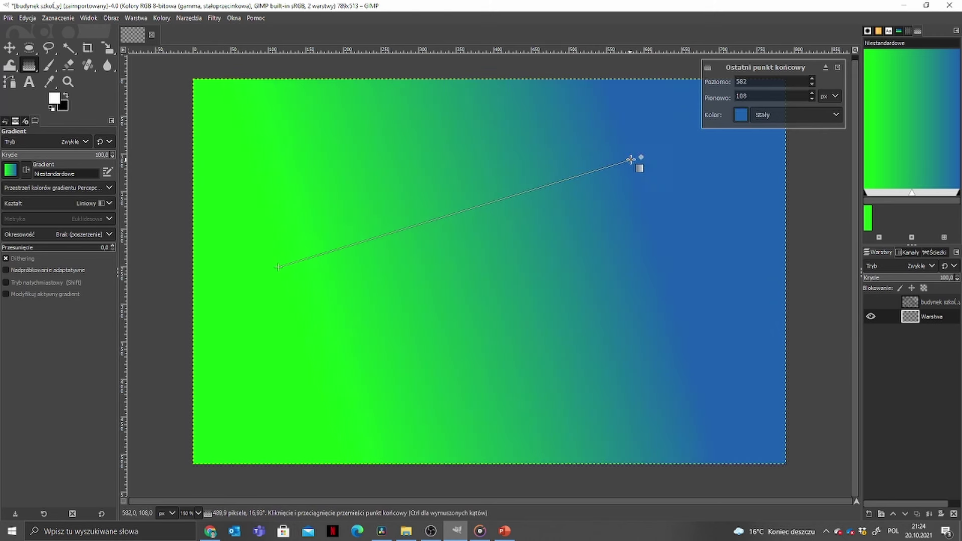
drag(278, 267, 260, 340)
- Try a radial gradient shape, then revert to linear with the start near the lower-left corner
click(92, 204)
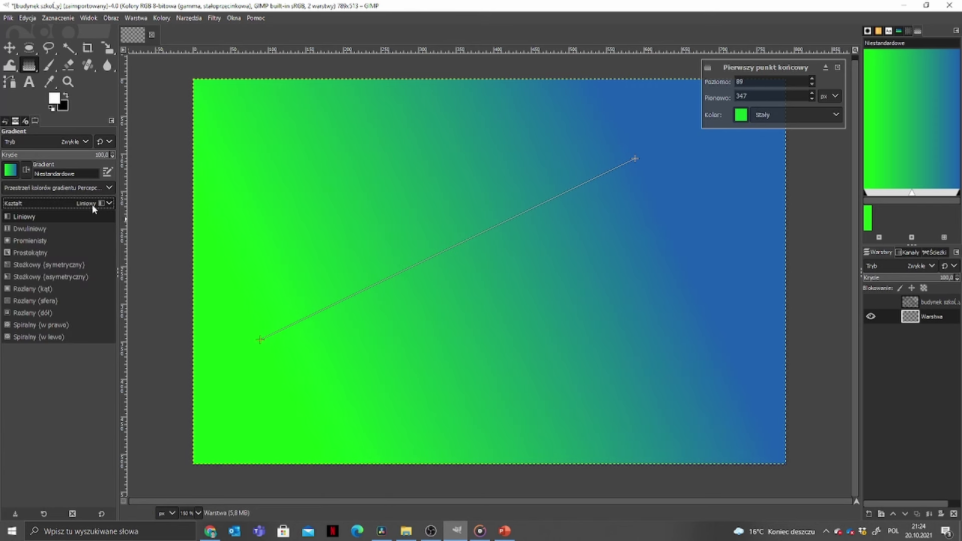
click(50, 240)
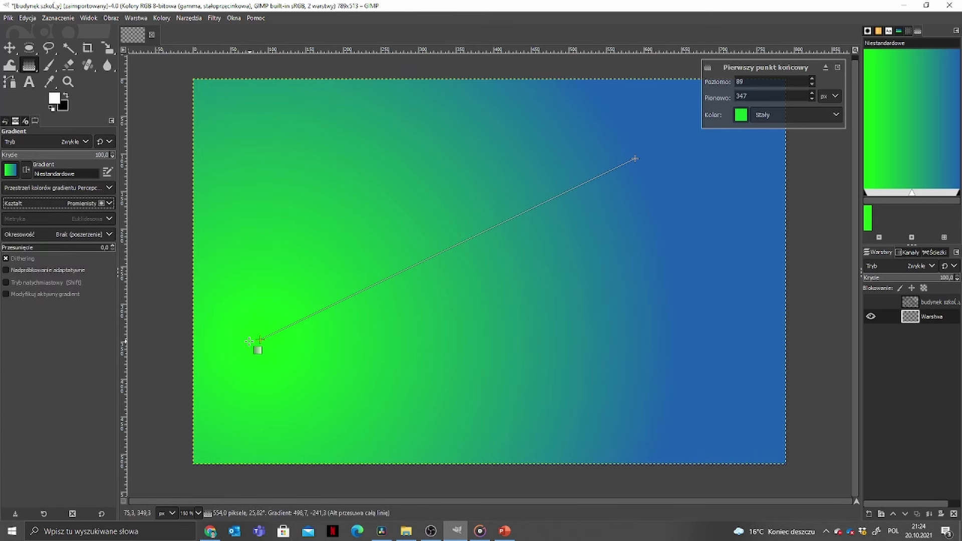
drag(260, 339, 418, 269)
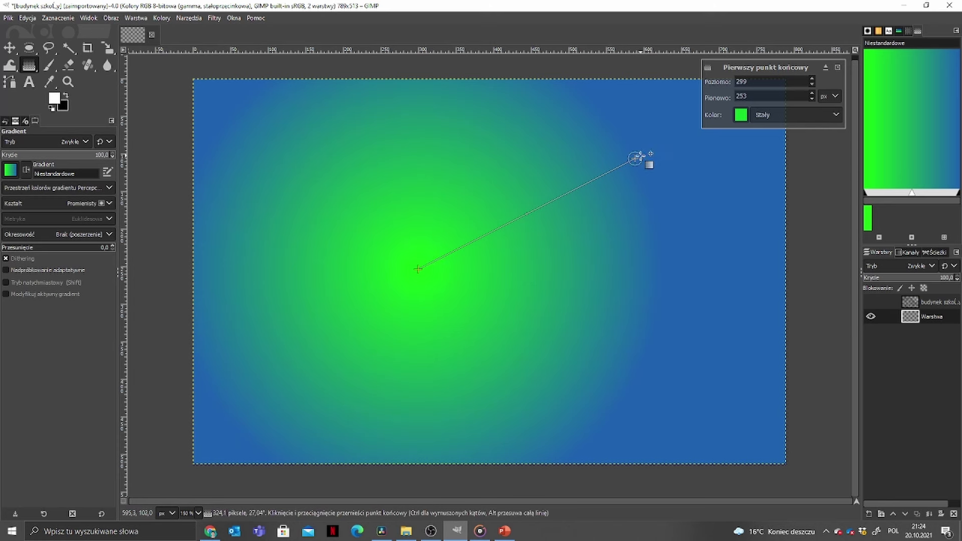
mouse_move(635, 158)
mouse_down()
mouse_move(536, 214)
mouse_move(671, 176)
mouse_move(712, 155)
mouse_move(720, 135)
mouse_up()
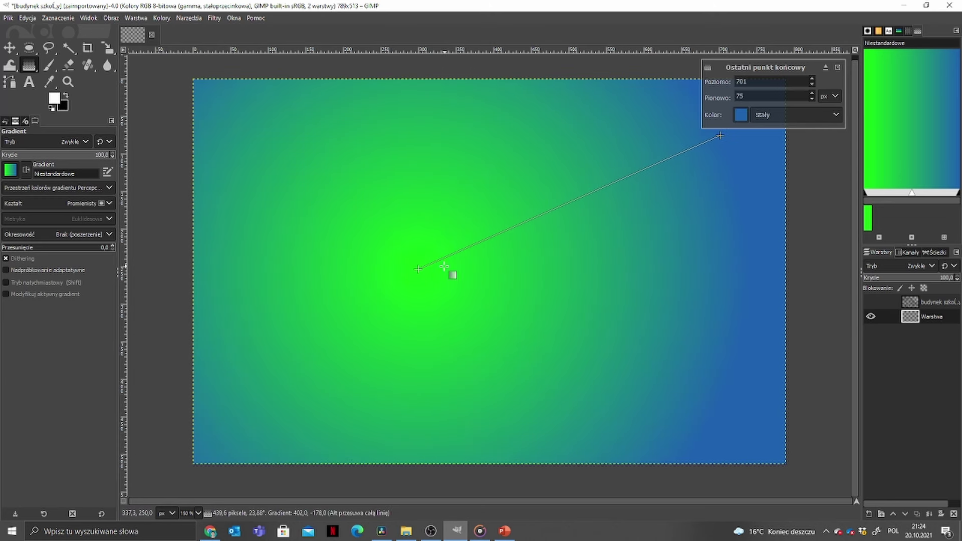
mouse_move(418, 270)
mouse_down()
mouse_move(414, 285)
mouse_move(326, 348)
mouse_move(288, 357)
mouse_up()
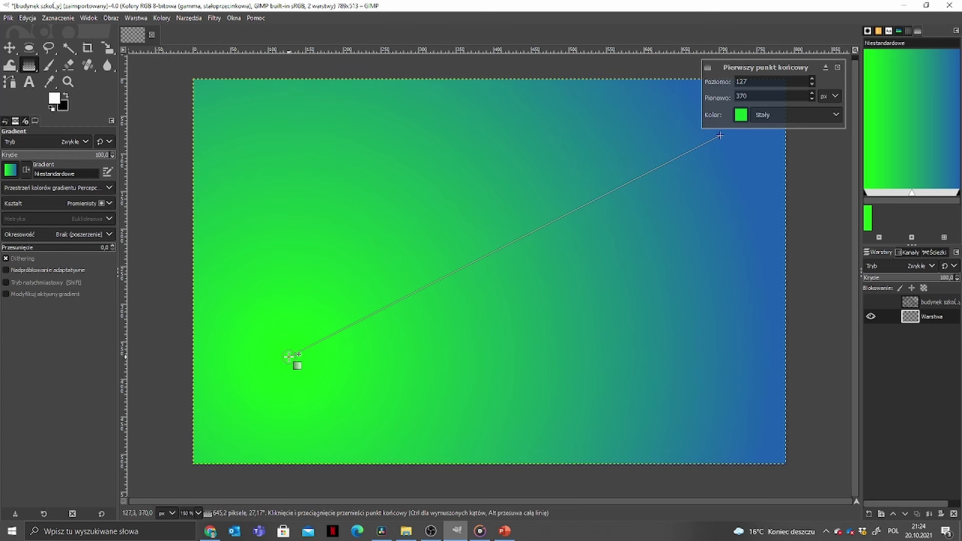
click(95, 202)
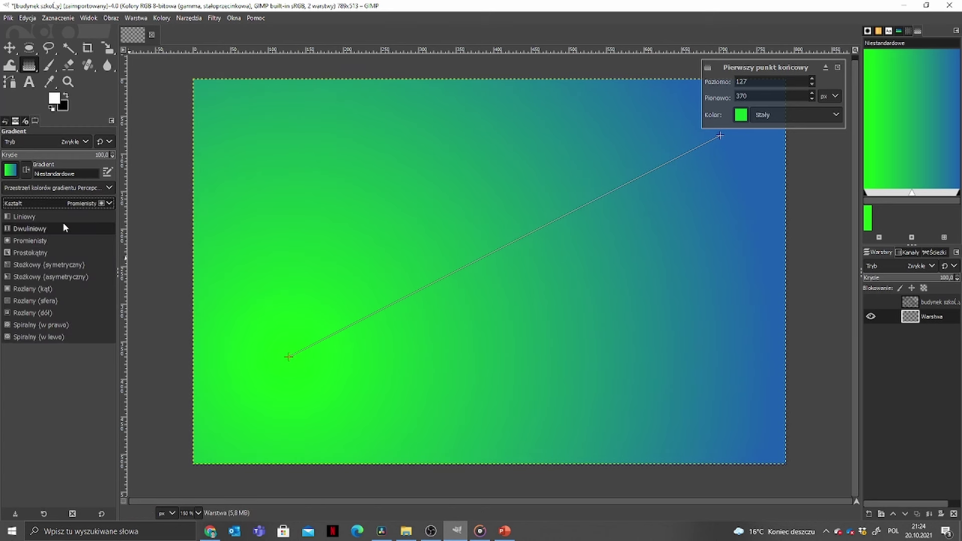
key(Escape)
key(Up)
key(Up)
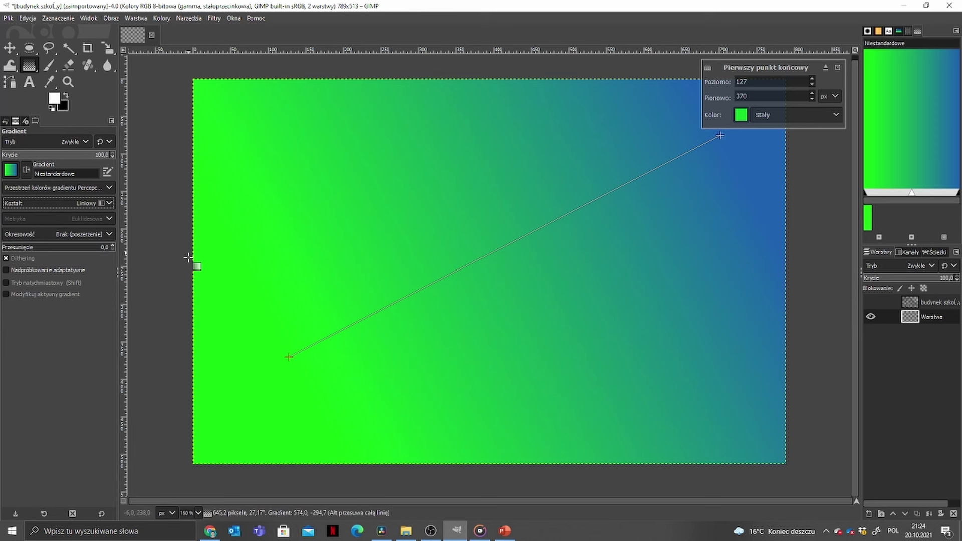
drag(289, 357, 257, 383)
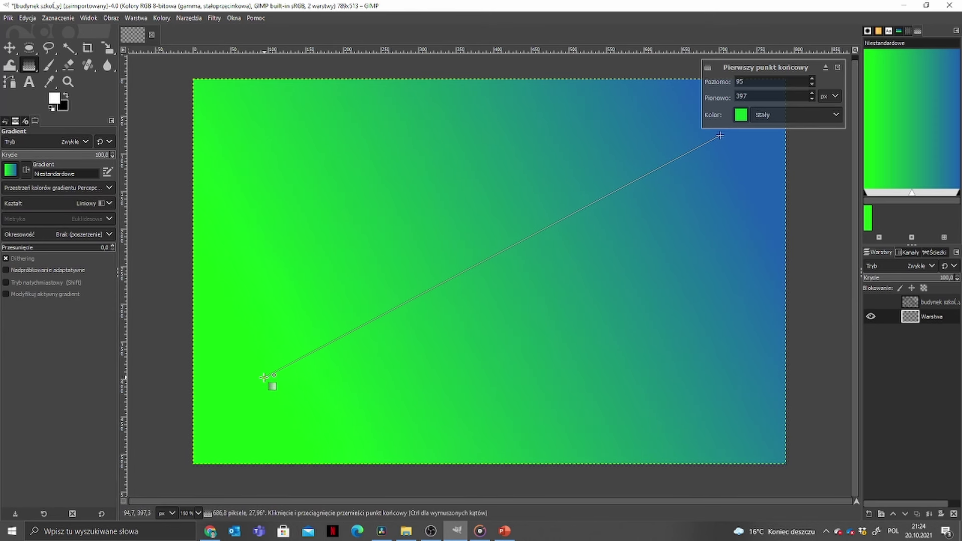
- Add a yellow e4c118 stop on the gradient line, then remove it
click(407, 302)
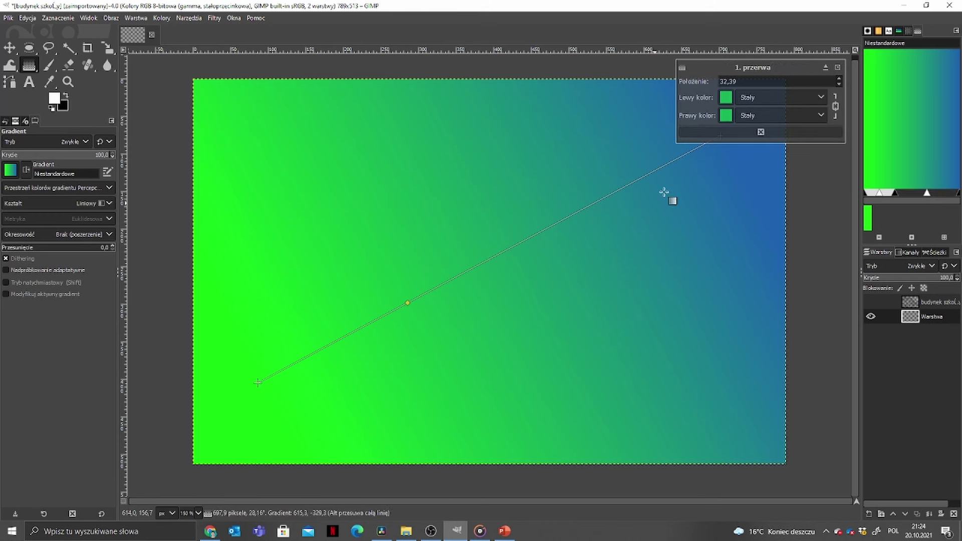
click(726, 116)
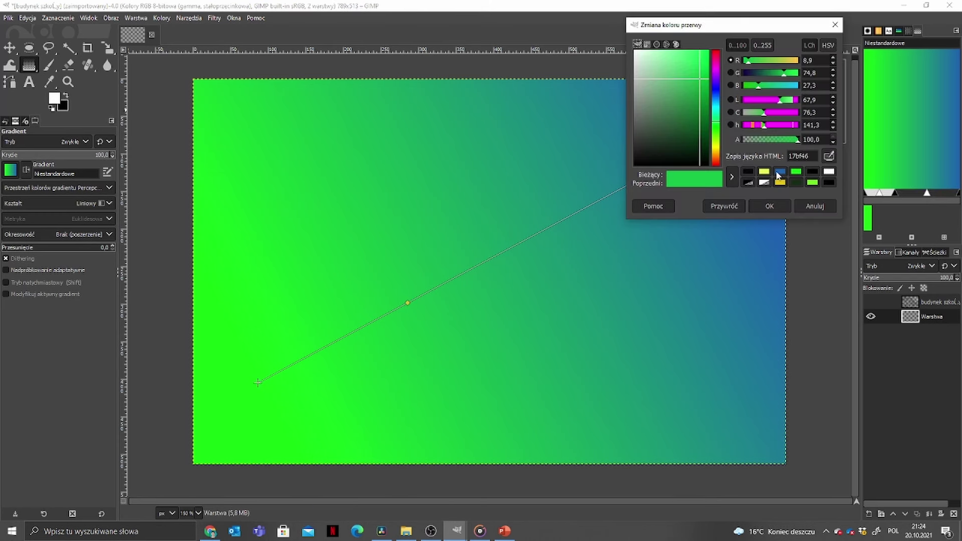
click(780, 183)
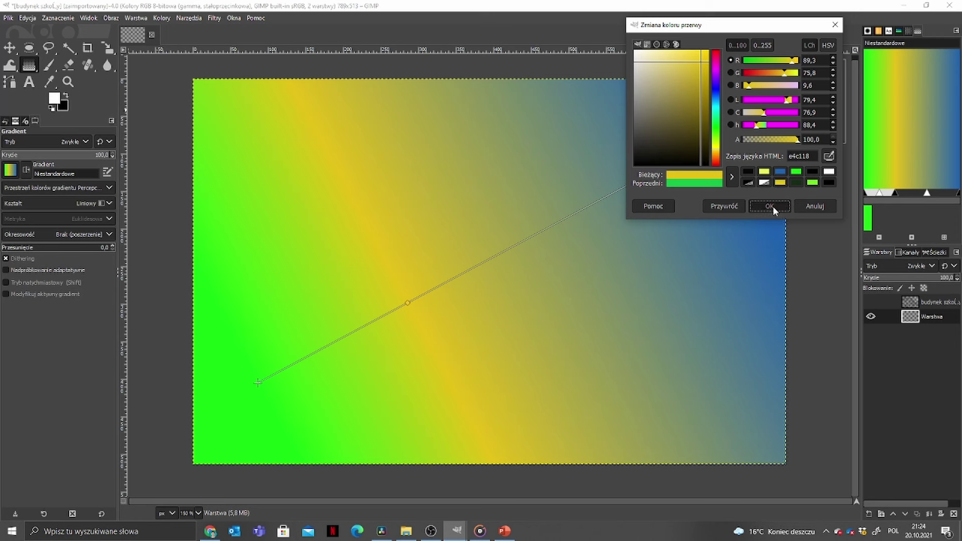
click(773, 206)
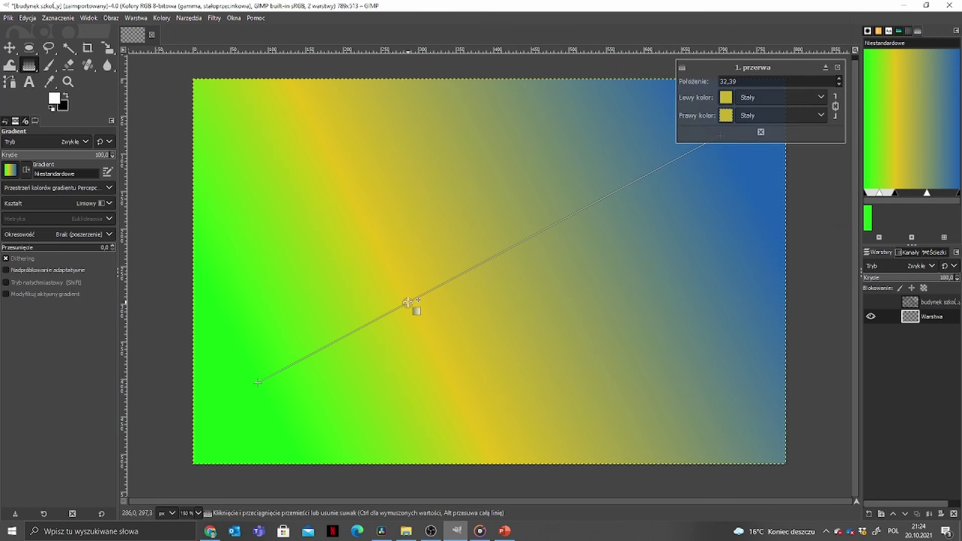
click(761, 132)
- Add two yellow e4c118 stops mid-gradient for a wide green-yellow-blue blend
click(404, 304)
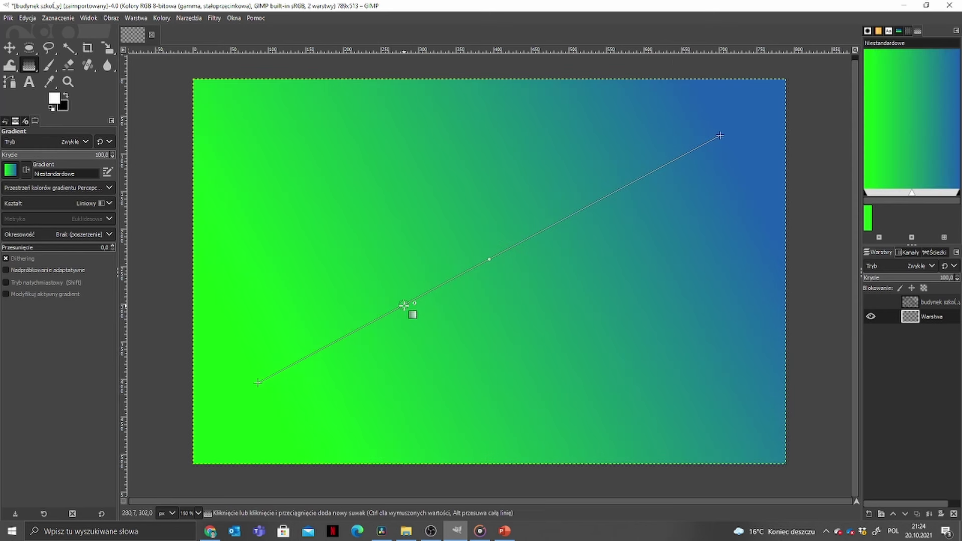
click(727, 115)
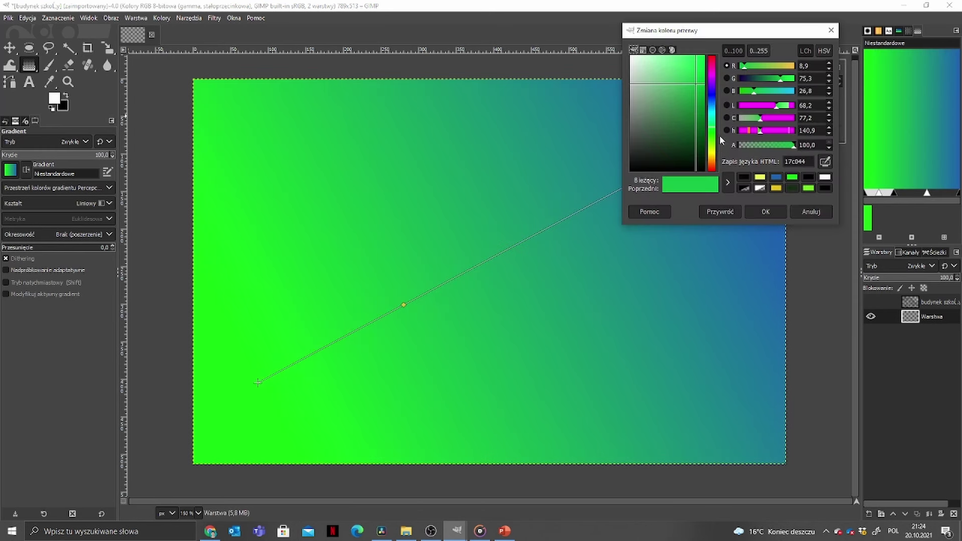
click(775, 189)
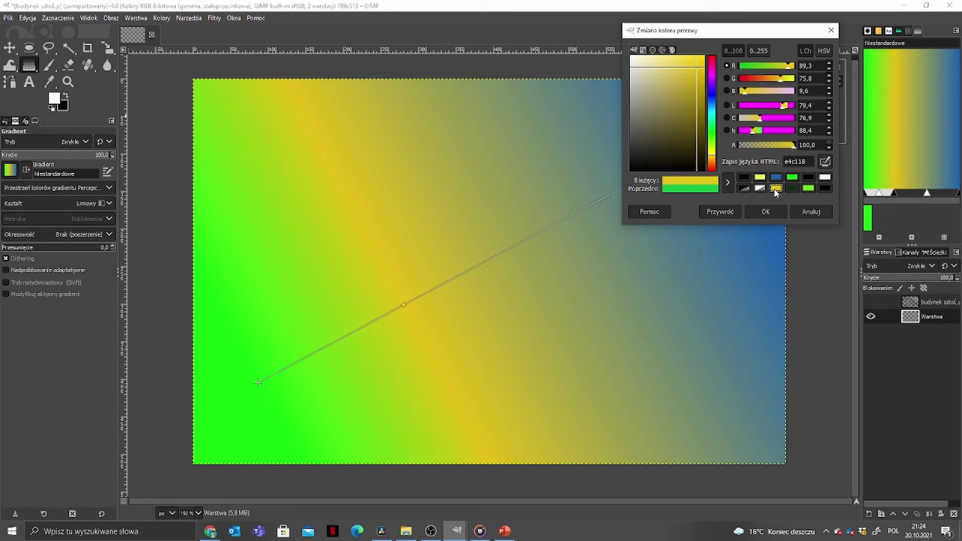
click(767, 210)
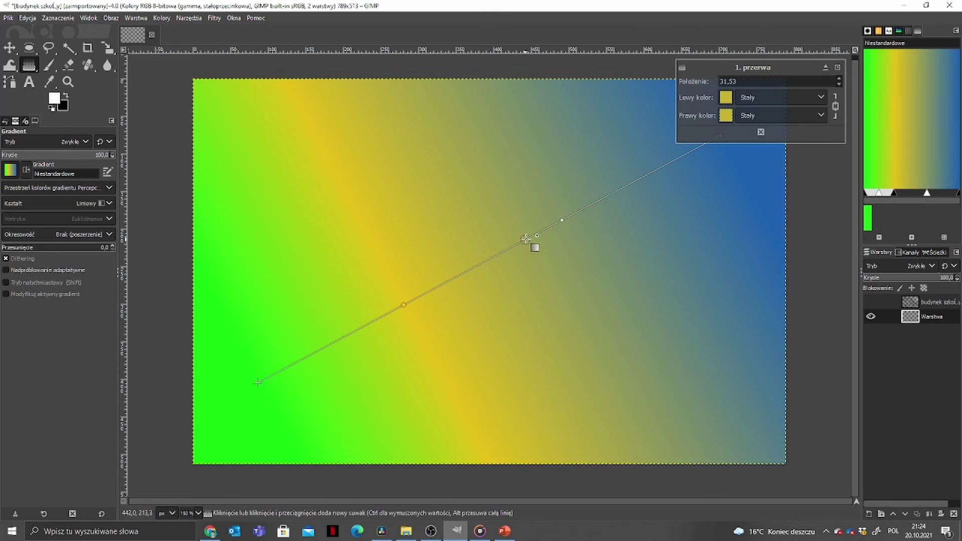
click(549, 228)
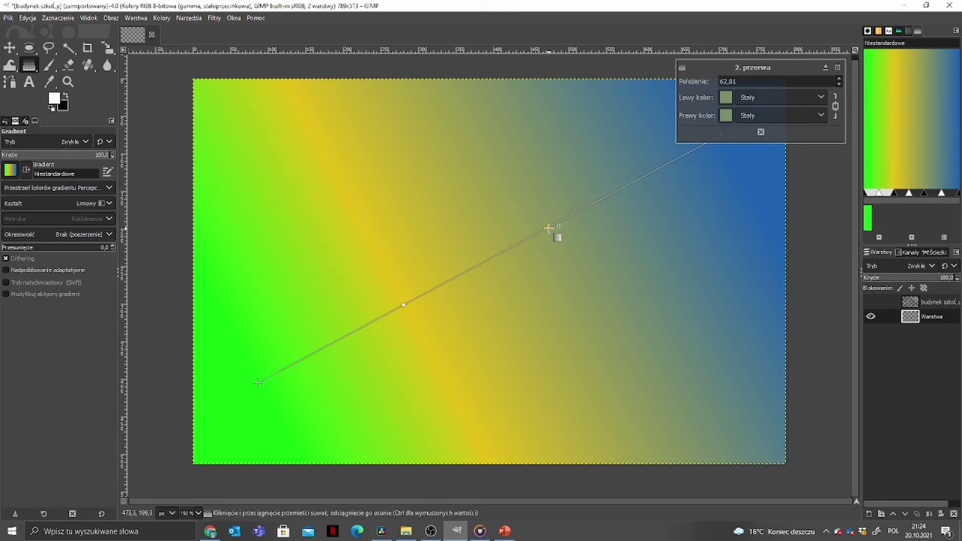
click(727, 118)
click(774, 189)
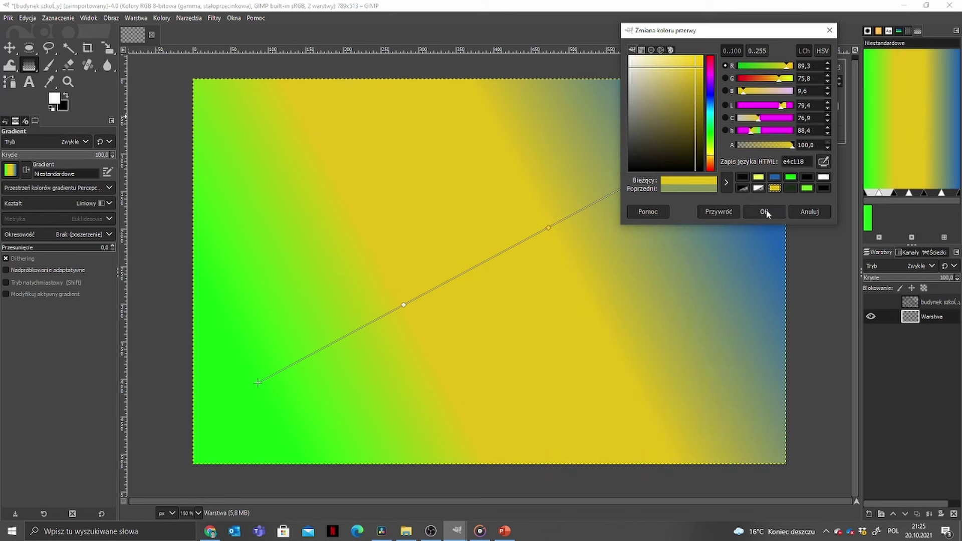
click(767, 212)
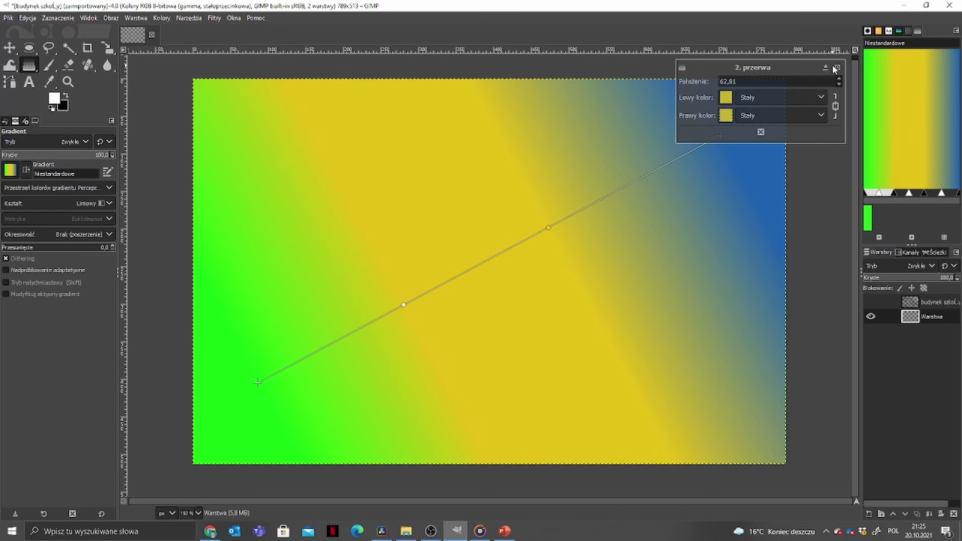
click(838, 67)
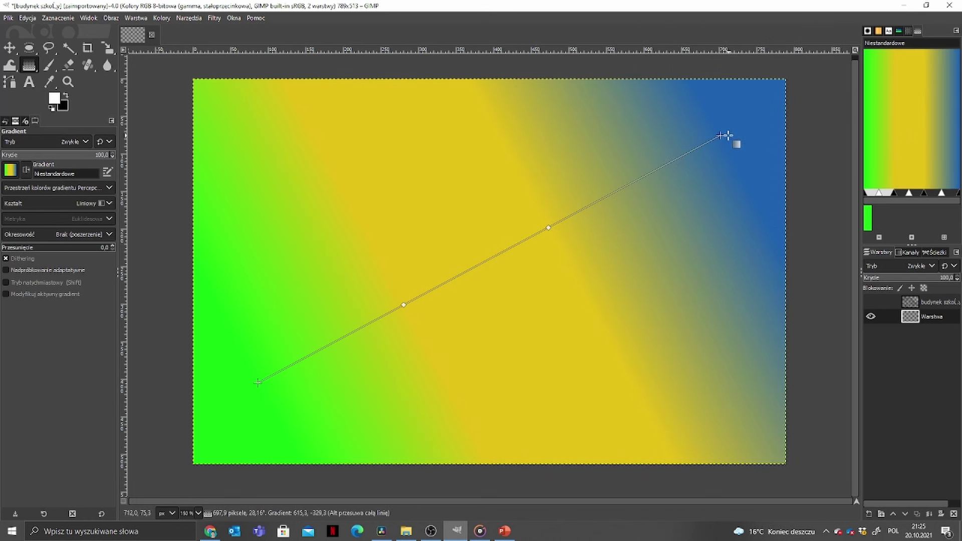
- Nudge the gradient's blue end, then show the budynek szkoły layer at about 78 opacity
drag(721, 138, 738, 124)
click(871, 303)
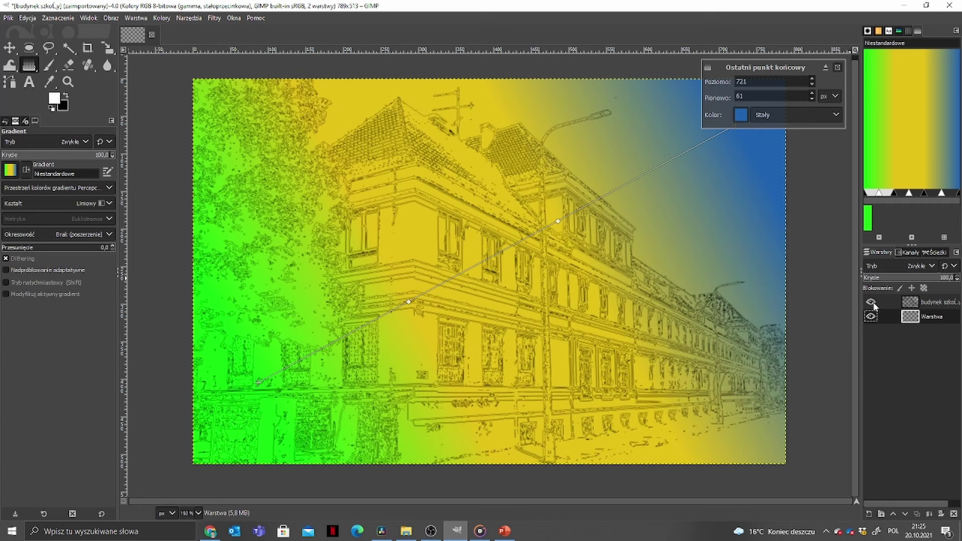
click(911, 302)
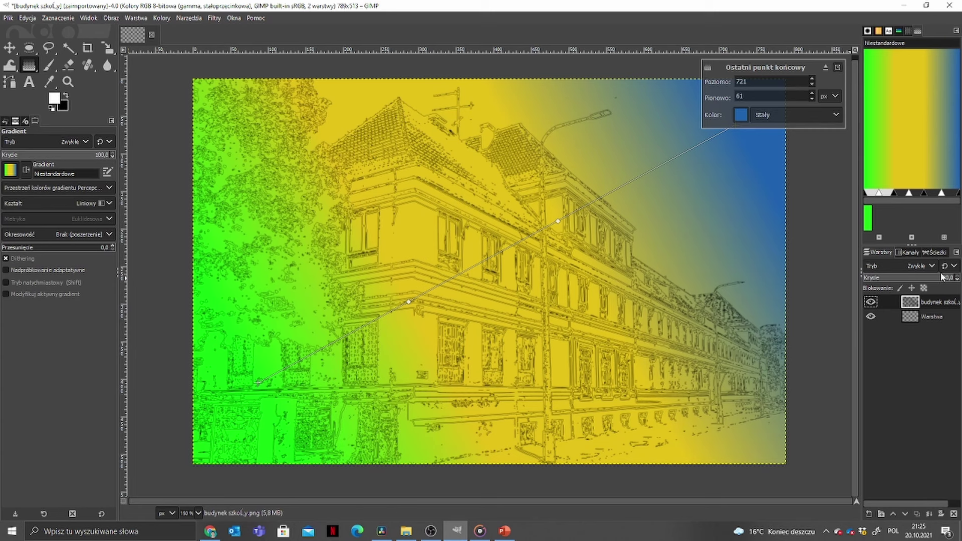
drag(942, 277, 941, 277)
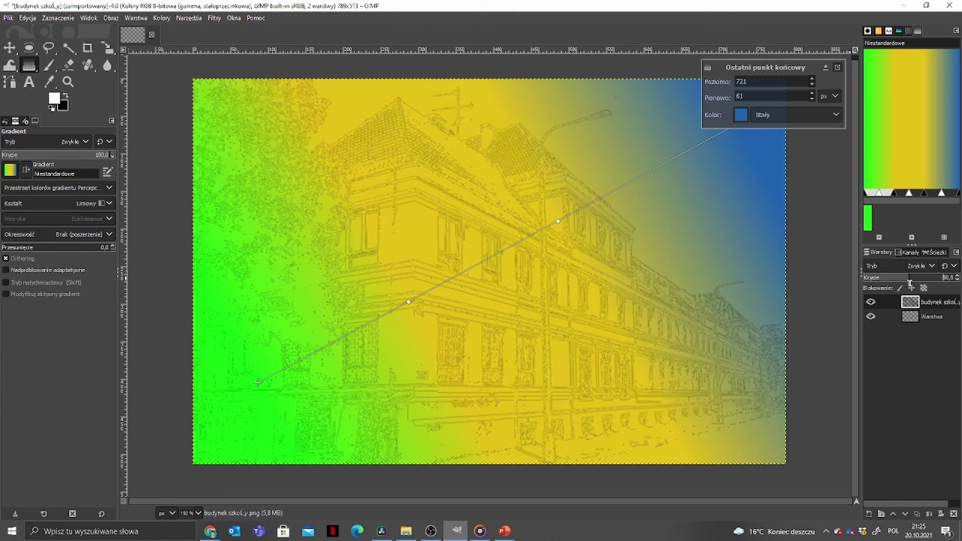
click(947, 266)
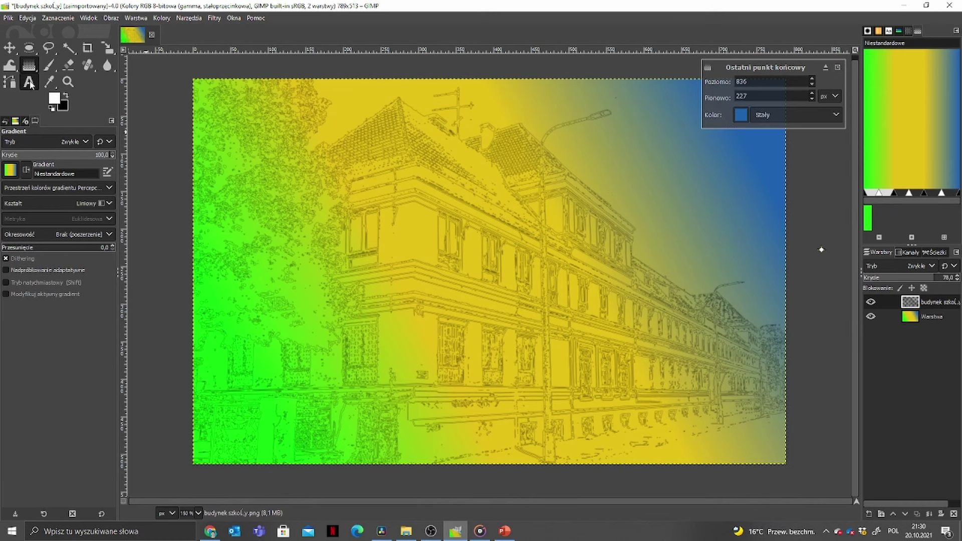
- Add white 'IX LO' text in a box across the upper middle of the poster
click(29, 81)
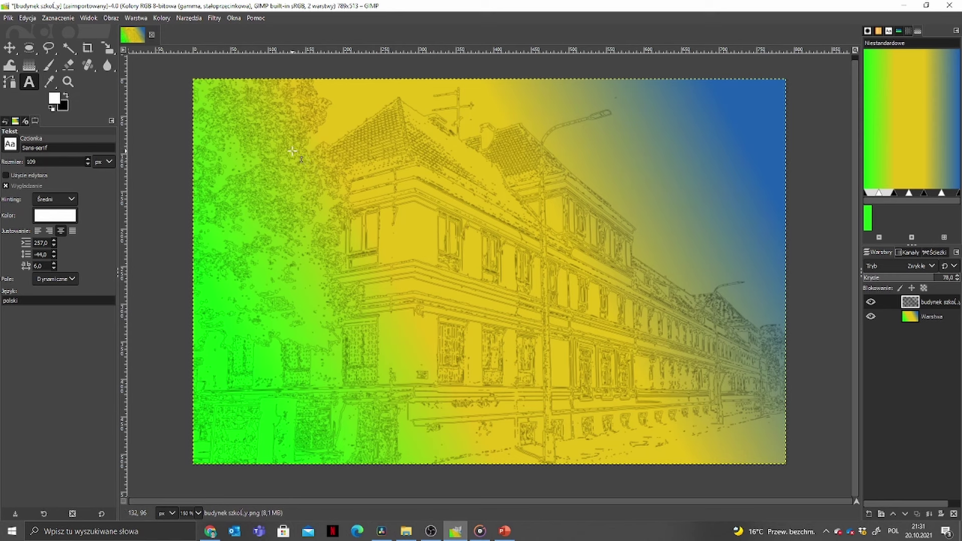
drag(287, 150, 663, 365)
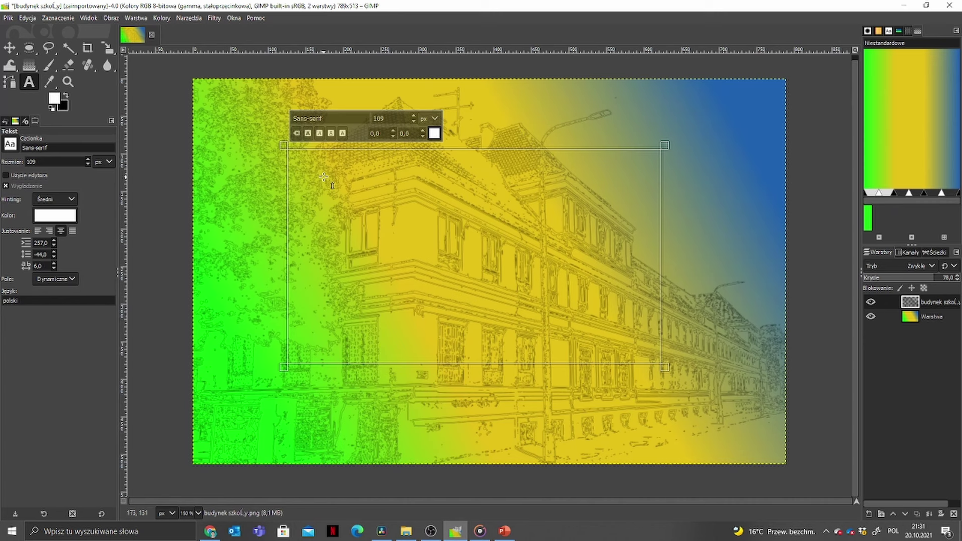
text(IX)
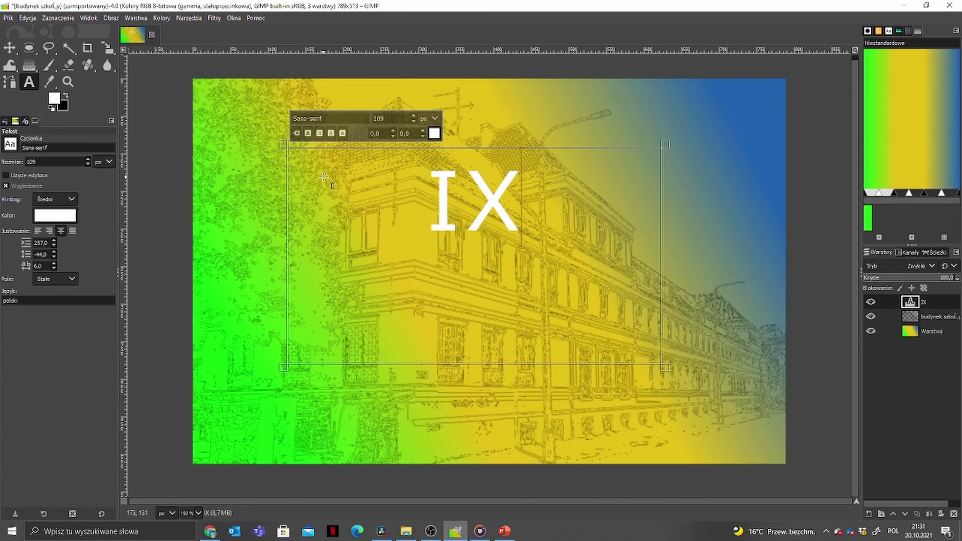
text( LO)
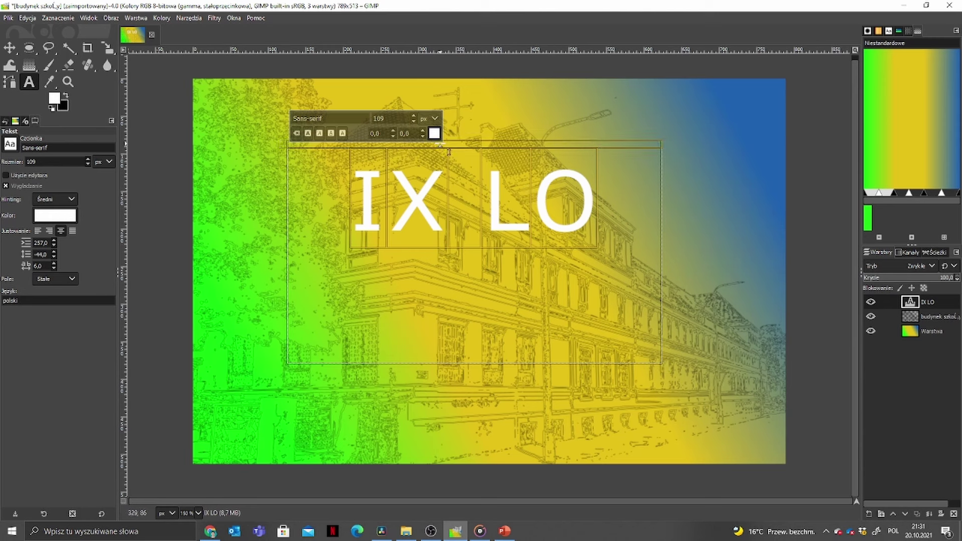
click(434, 133)
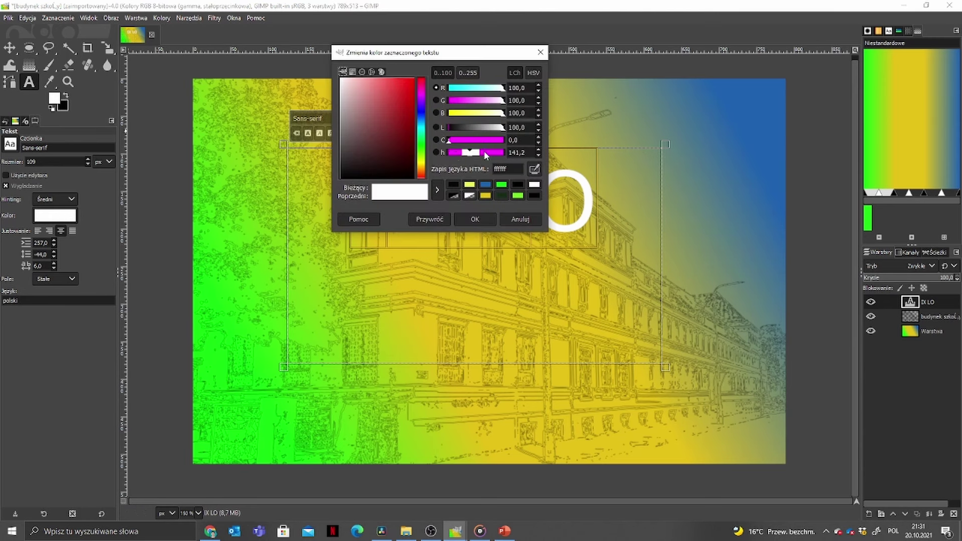
click(540, 53)
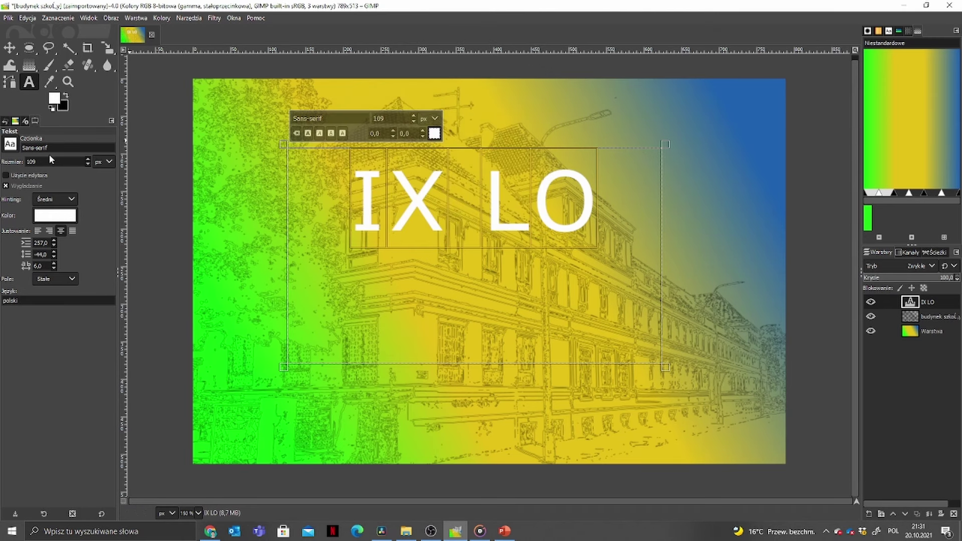
- Set the text's letter spacing to 8,0, leaving it plain after trying bold, italic and underline
click(38, 230)
click(53, 264)
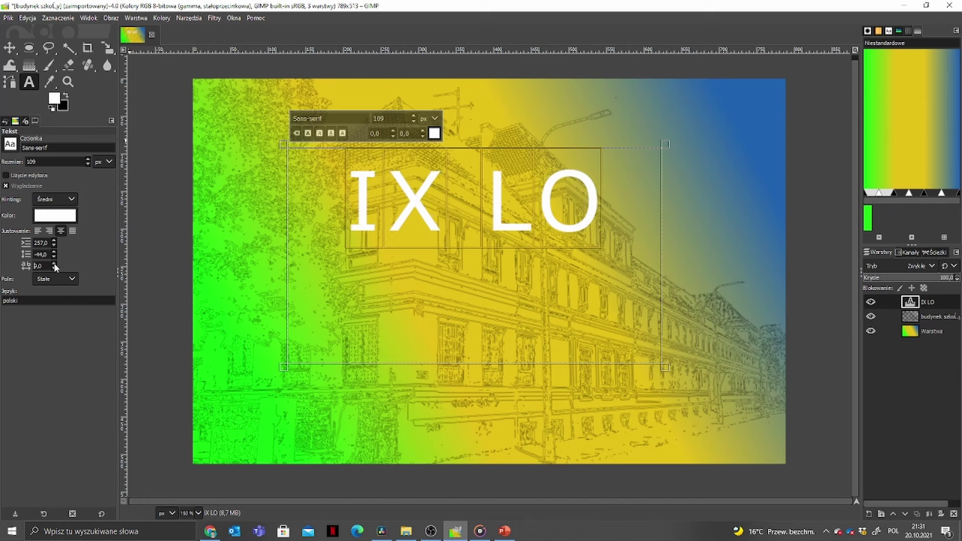
click(53, 265)
click(53, 267)
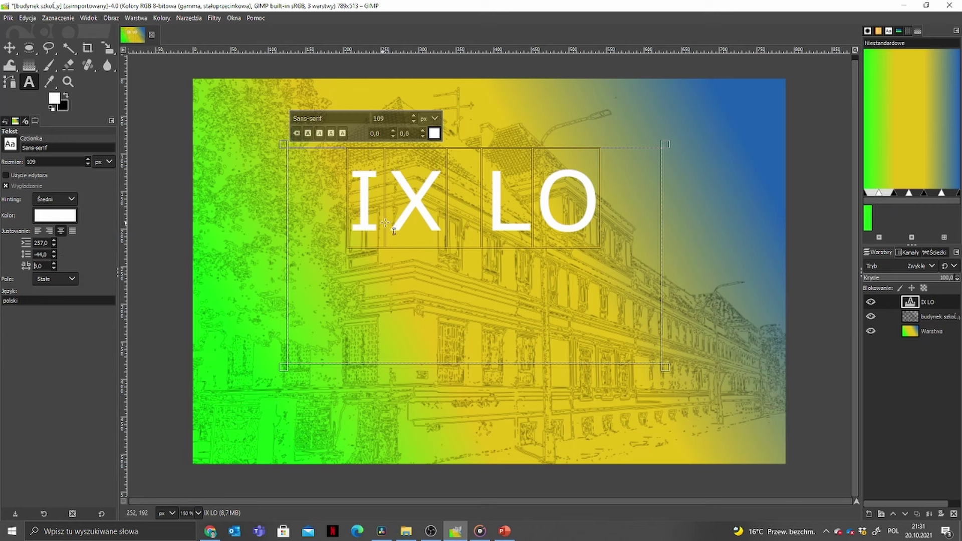
click(308, 134)
click(308, 133)
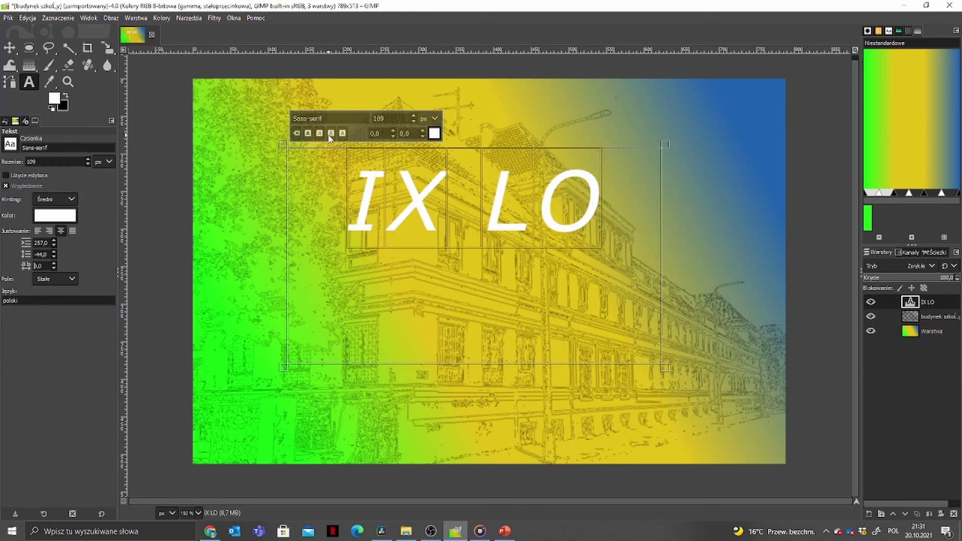
click(331, 134)
click(342, 134)
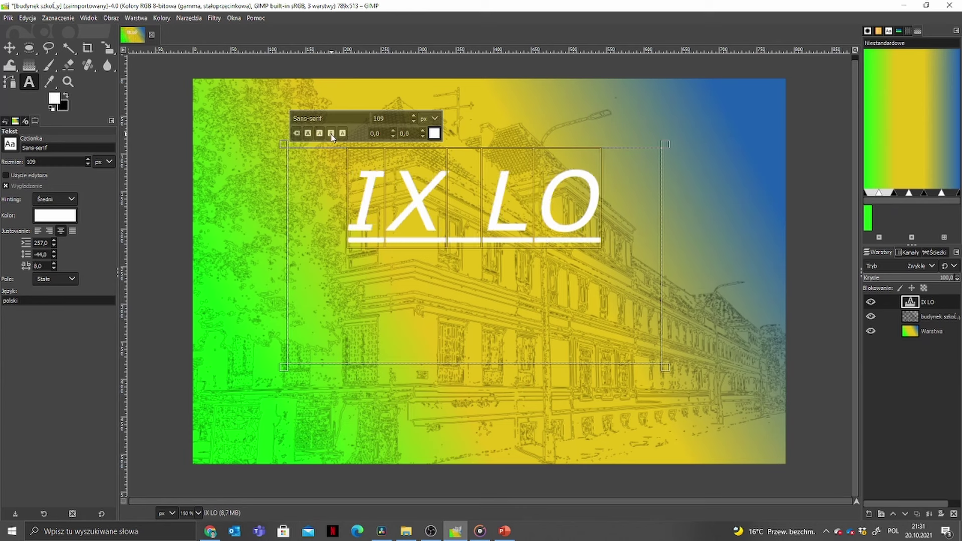
click(320, 133)
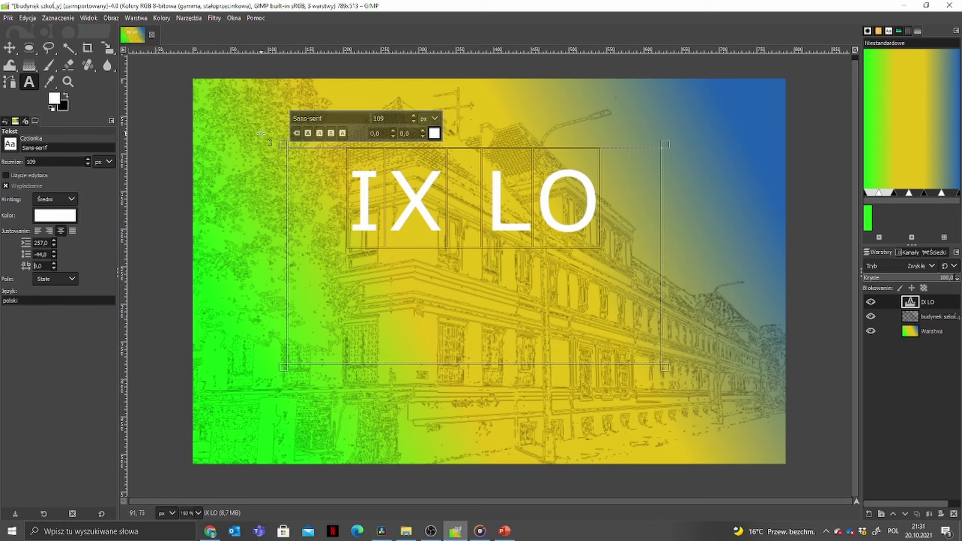
mouse_move(107, 65)
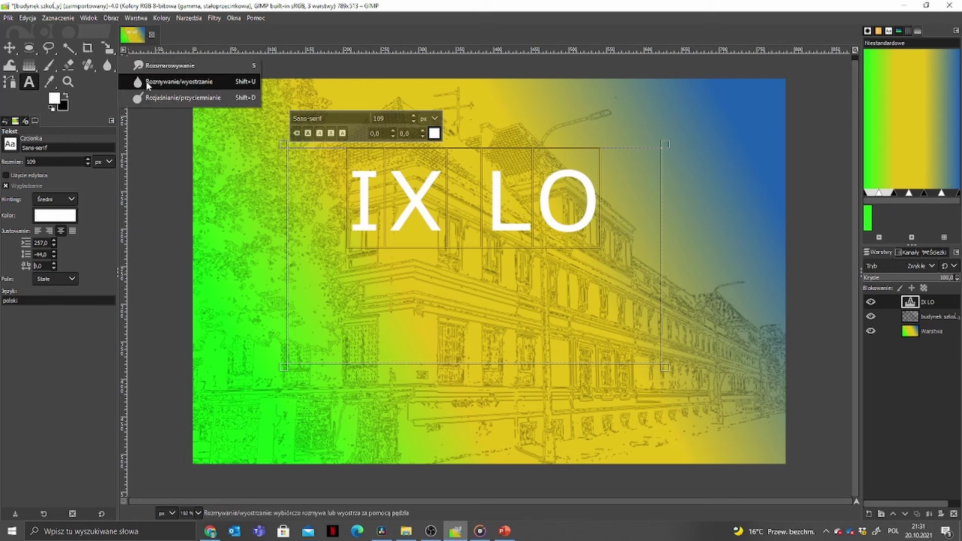
click(165, 65)
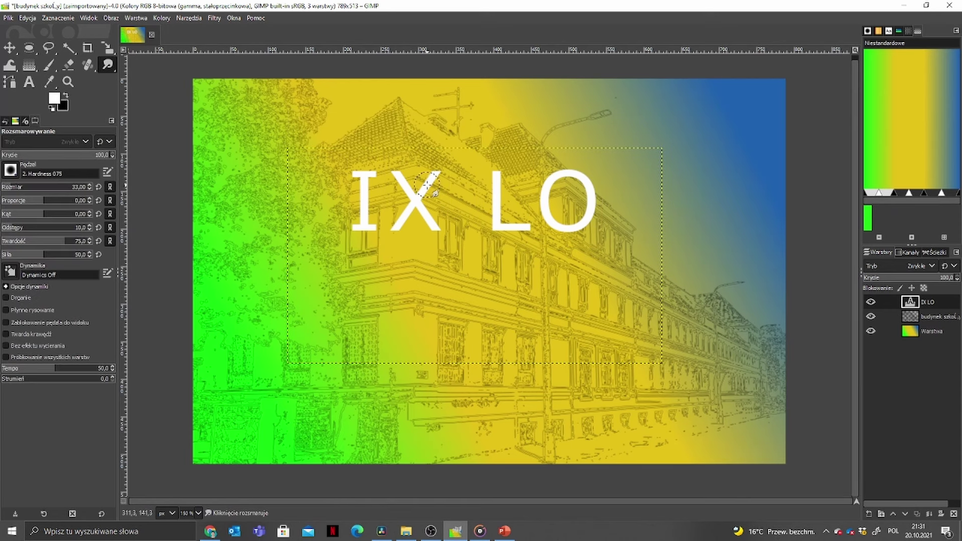
drag(427, 184, 454, 191)
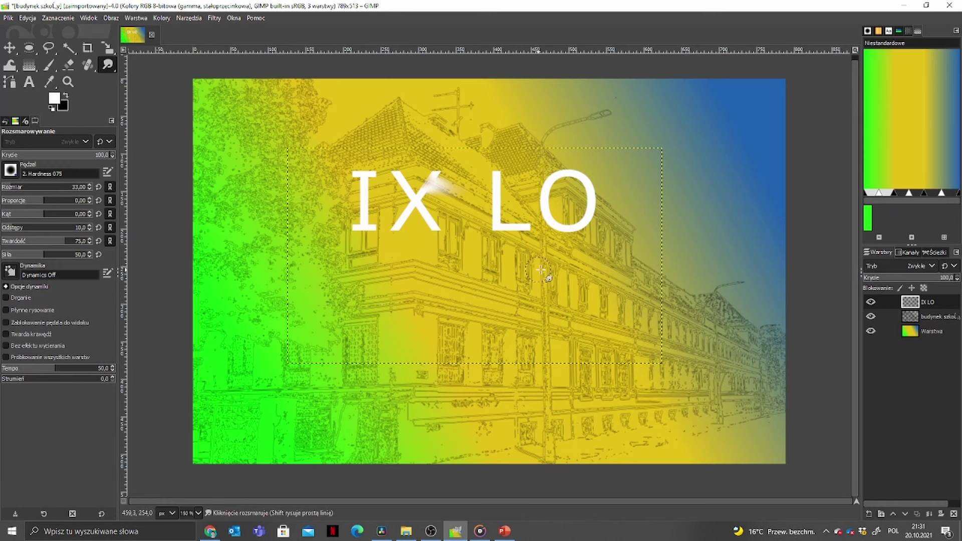
key(ctrl+z)
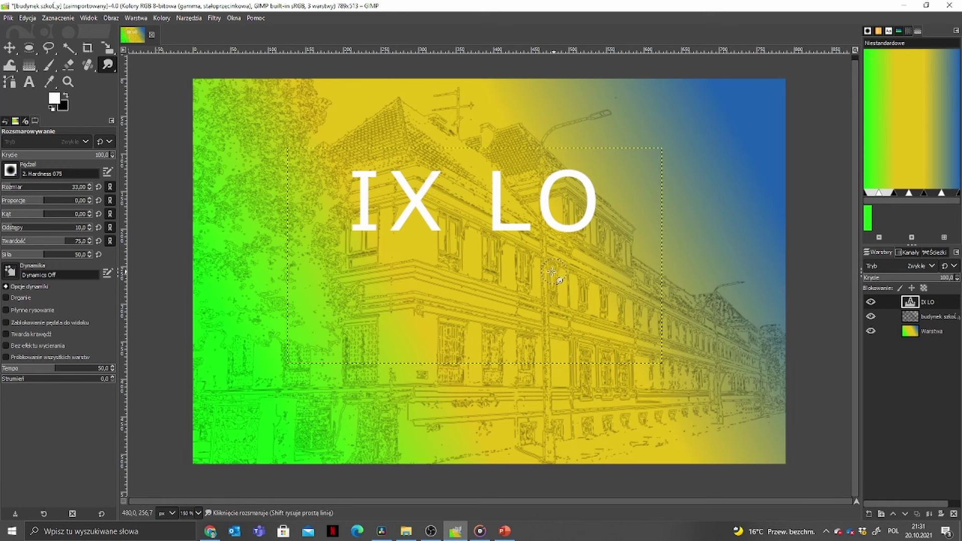
- Cut the text down to just 'IX', after trying and undoing vertical orientation
click(30, 83)
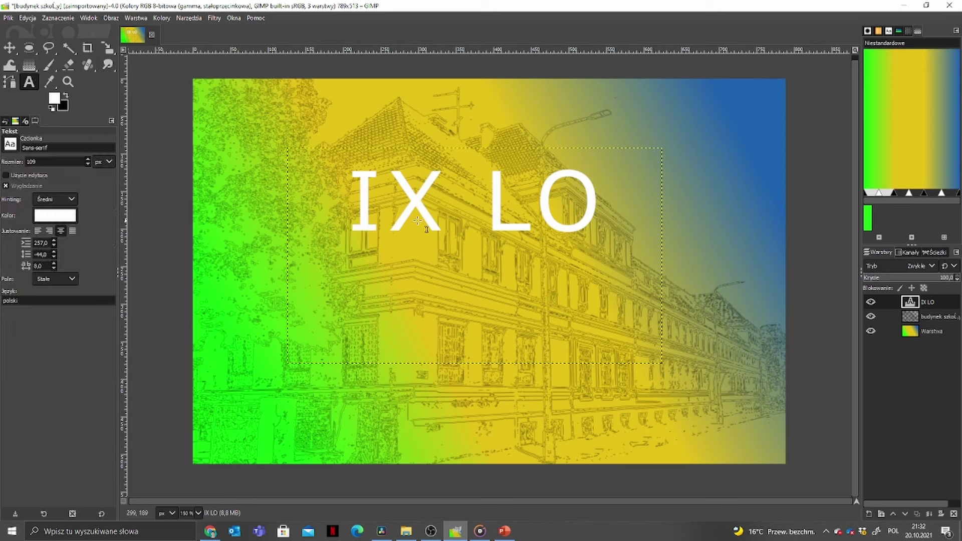
click(496, 202)
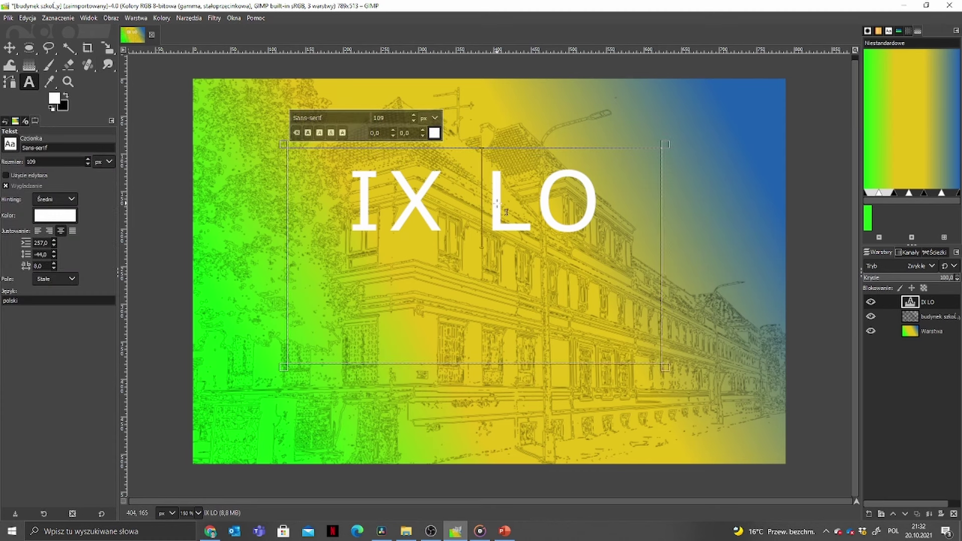
right_click(497, 205)
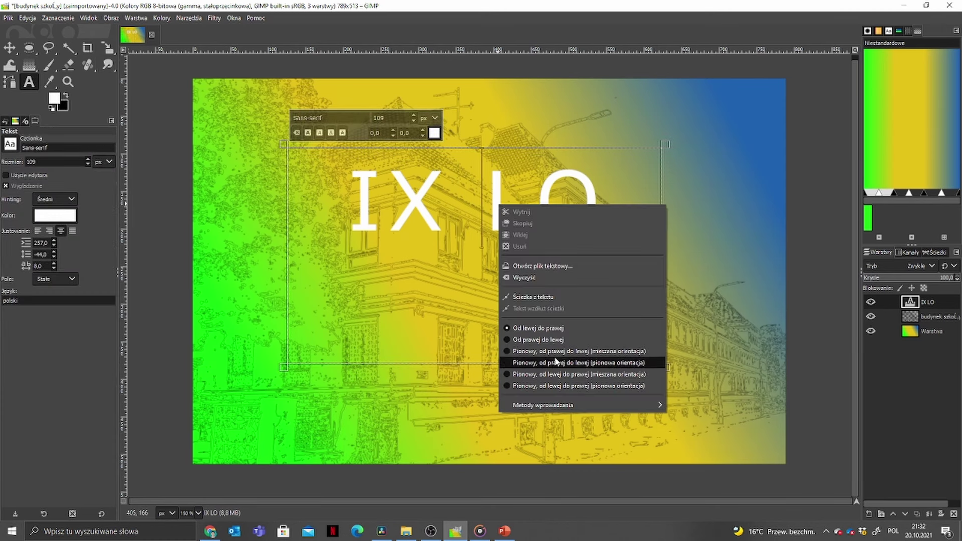
click(563, 386)
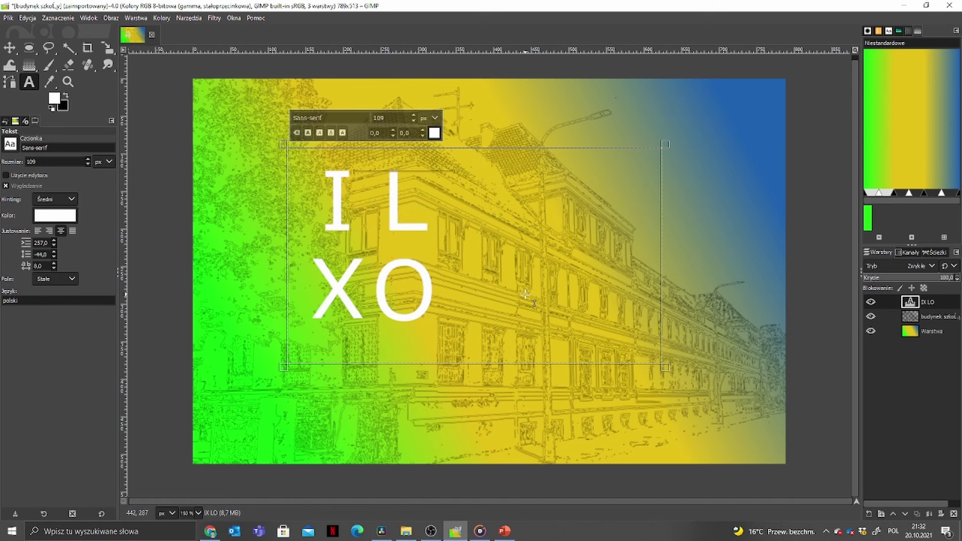
key(ctrl+z)
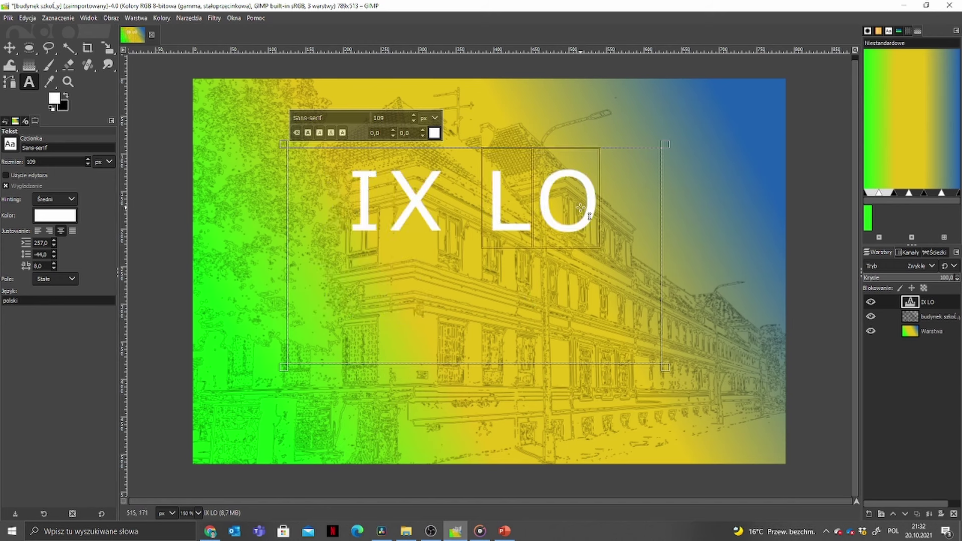
key(BackSpace)
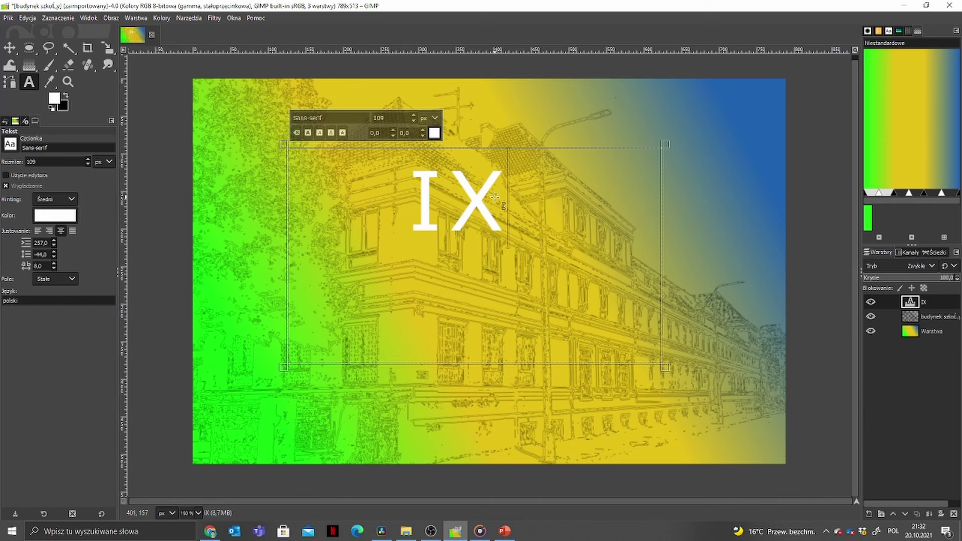
- Enlarge the IX text to about 269 px and shift it slightly right
click(414, 114)
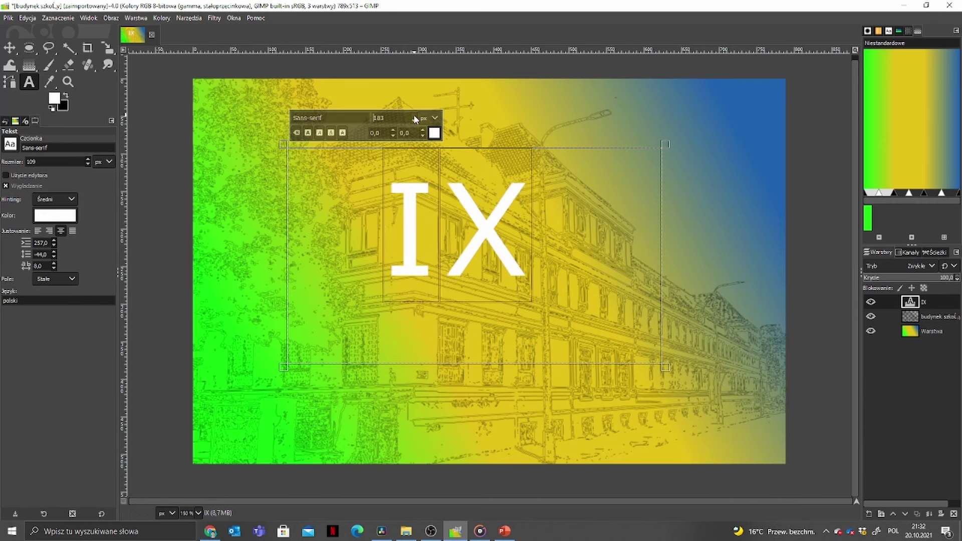
drag(413, 115, 413, 116)
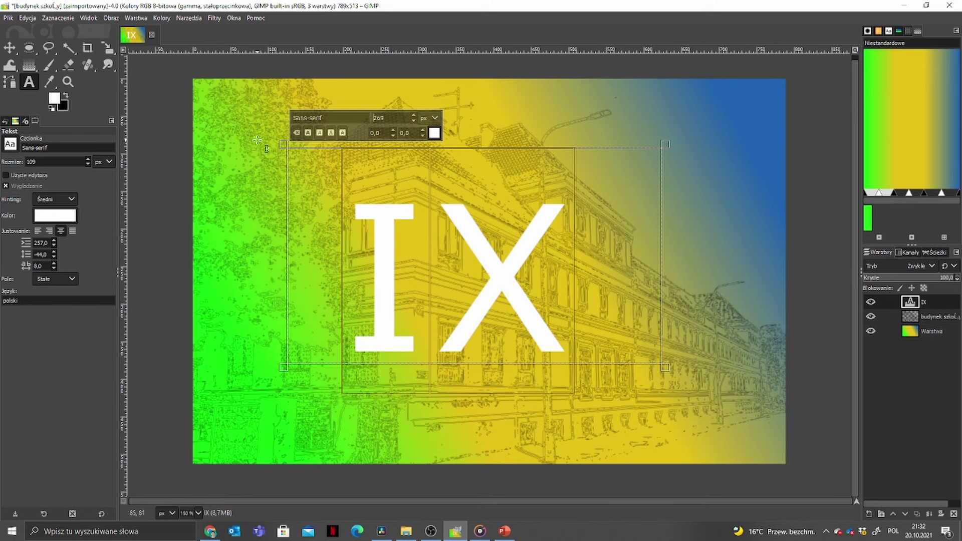
click(9, 48)
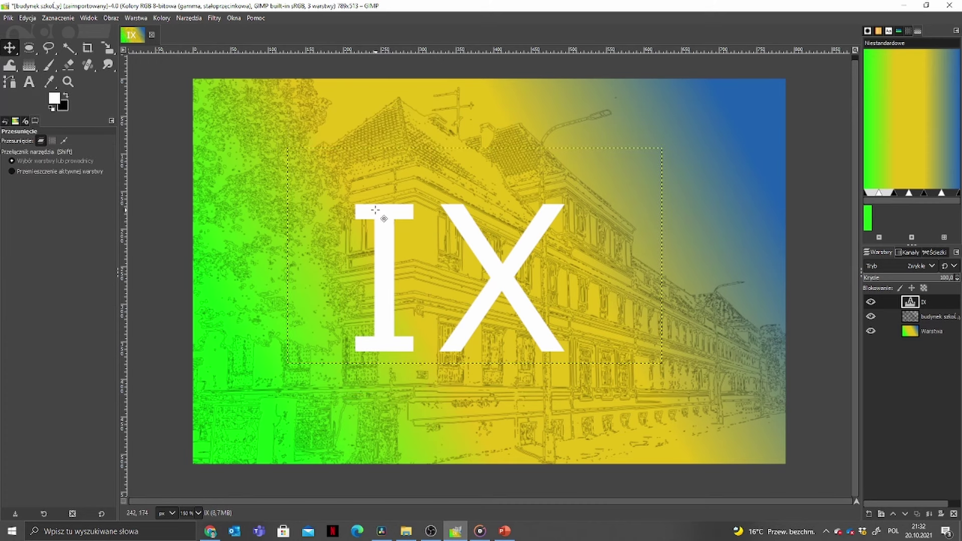
drag(384, 219, 409, 220)
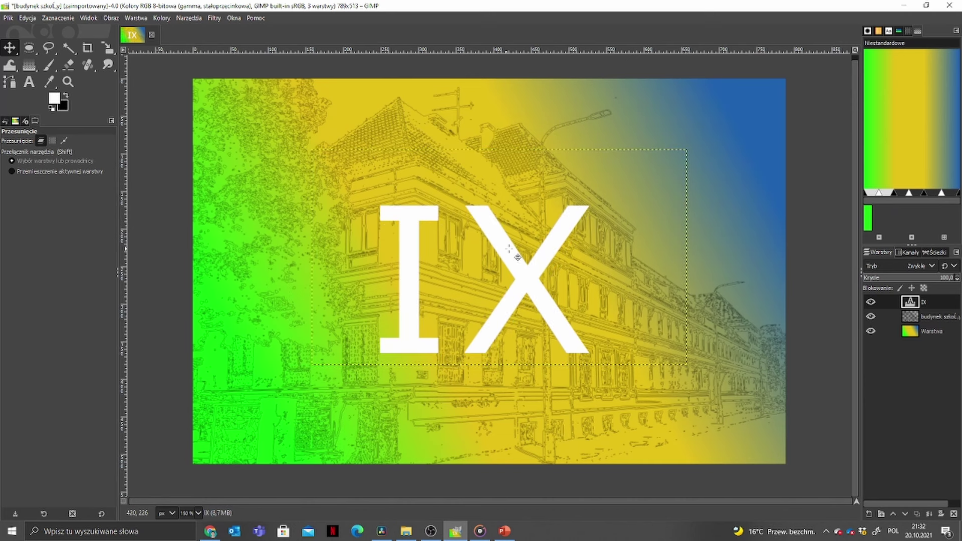
- Convert the IX text layer into a path, then turn that path into a selection
right_click(912, 303)
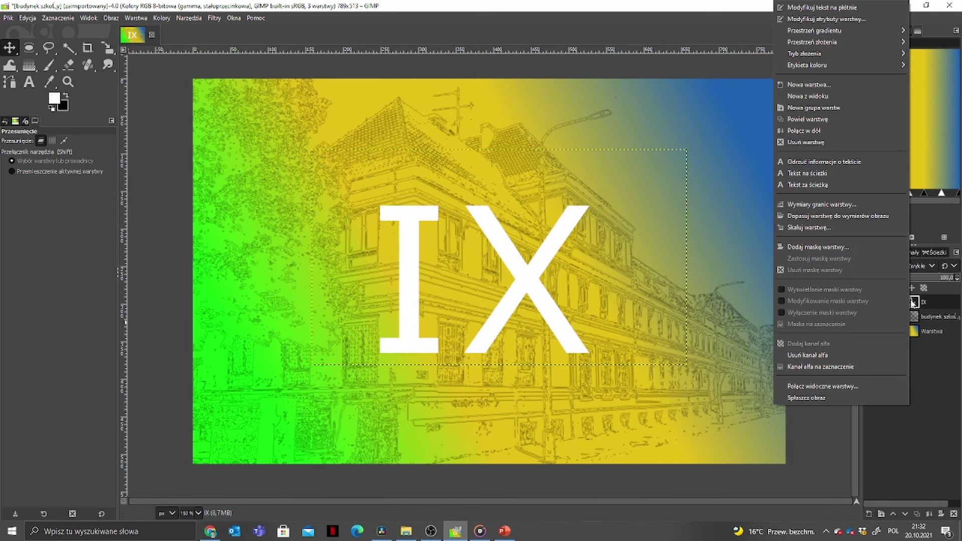
click(822, 172)
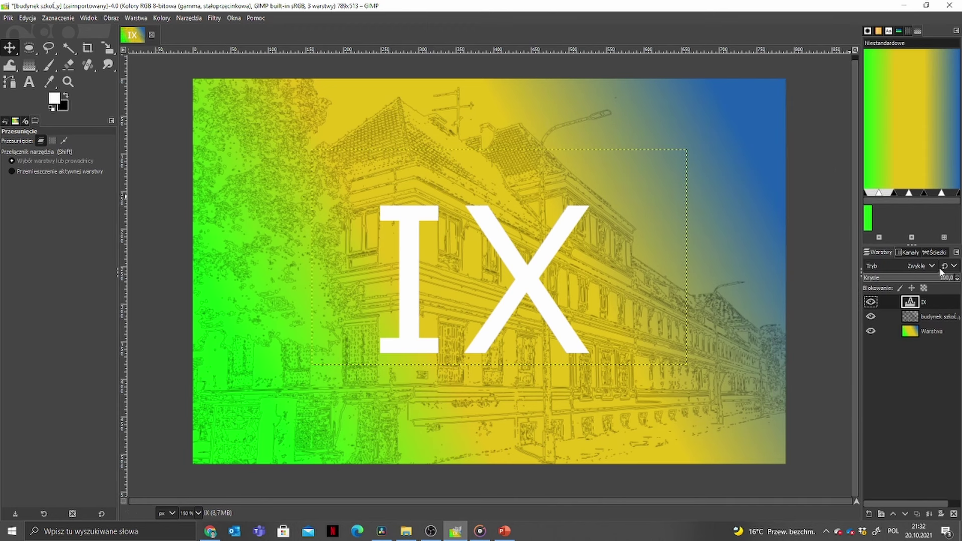
click(933, 253)
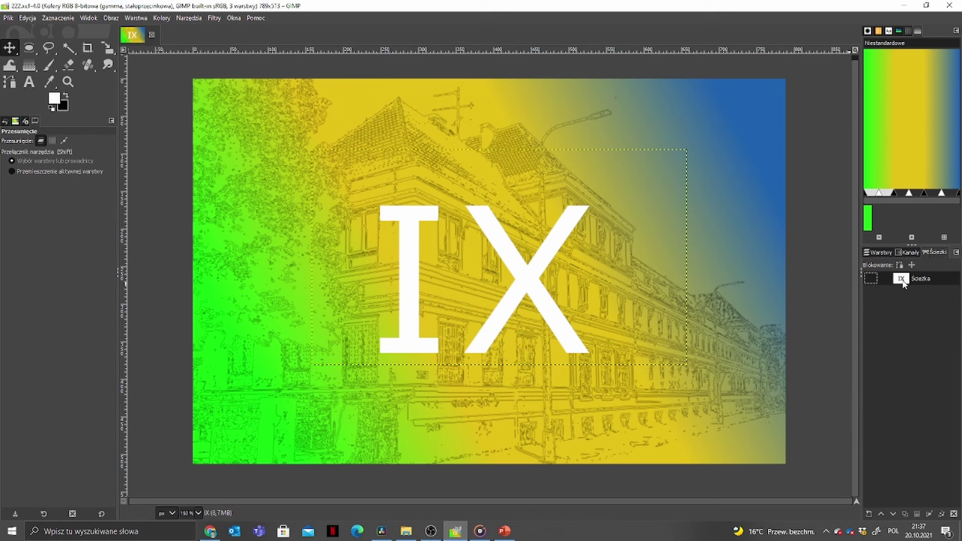
right_click(900, 279)
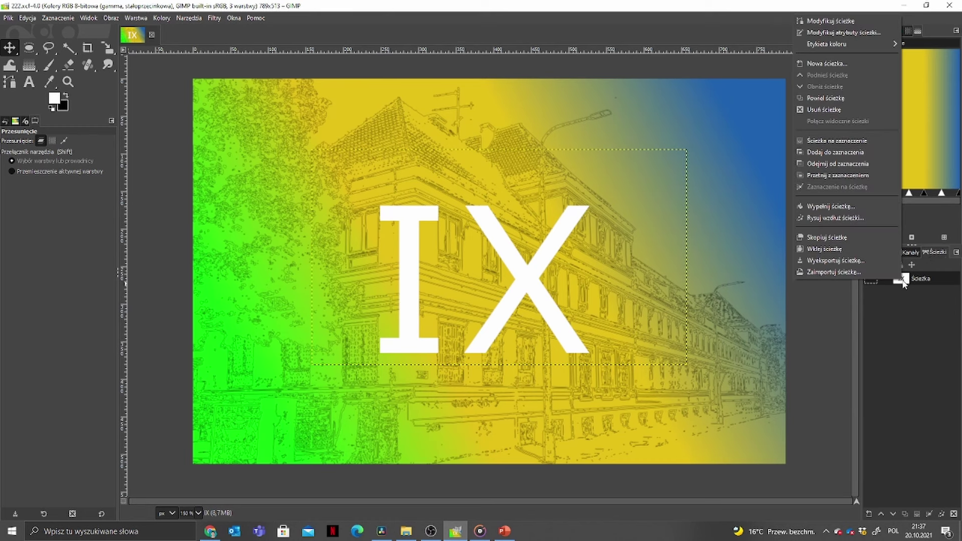
click(845, 144)
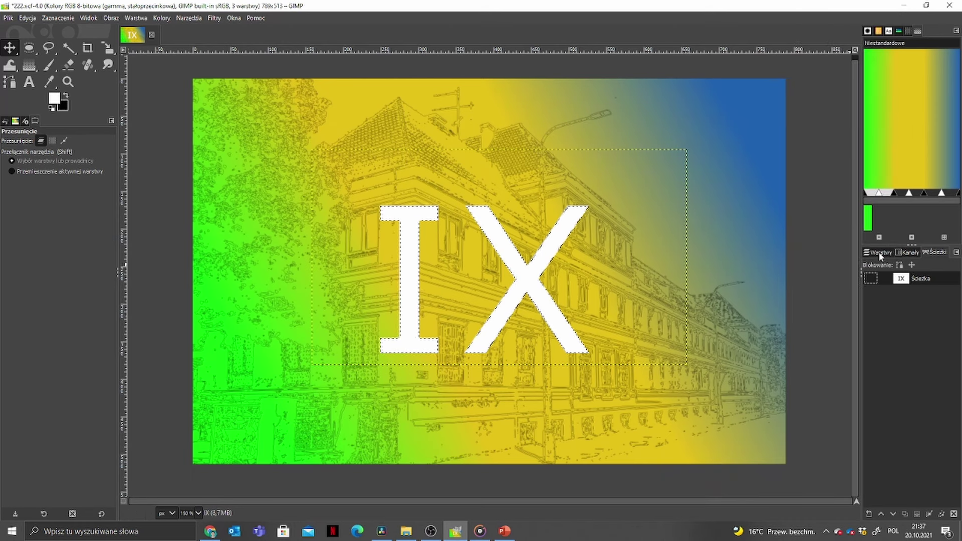
click(880, 254)
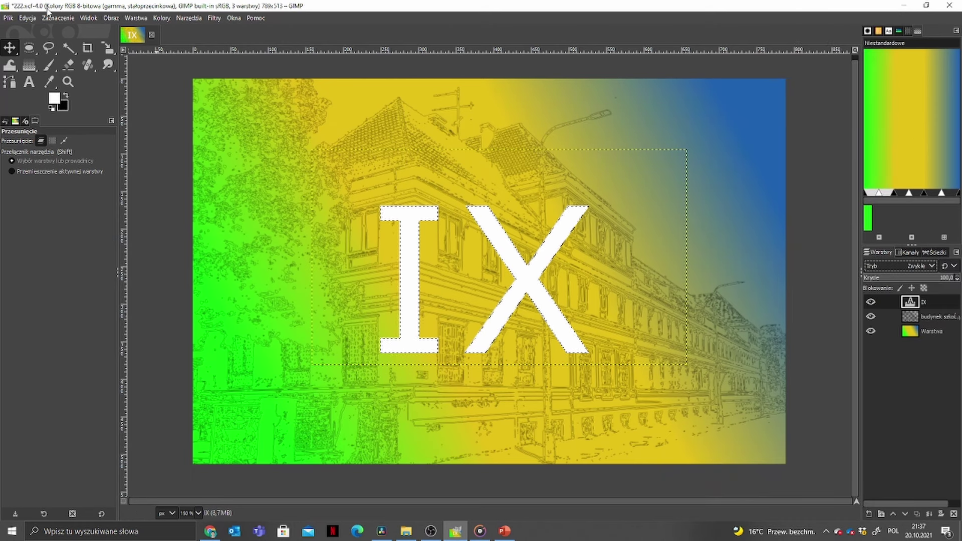
- Grow the IX letter selection outward
click(58, 18)
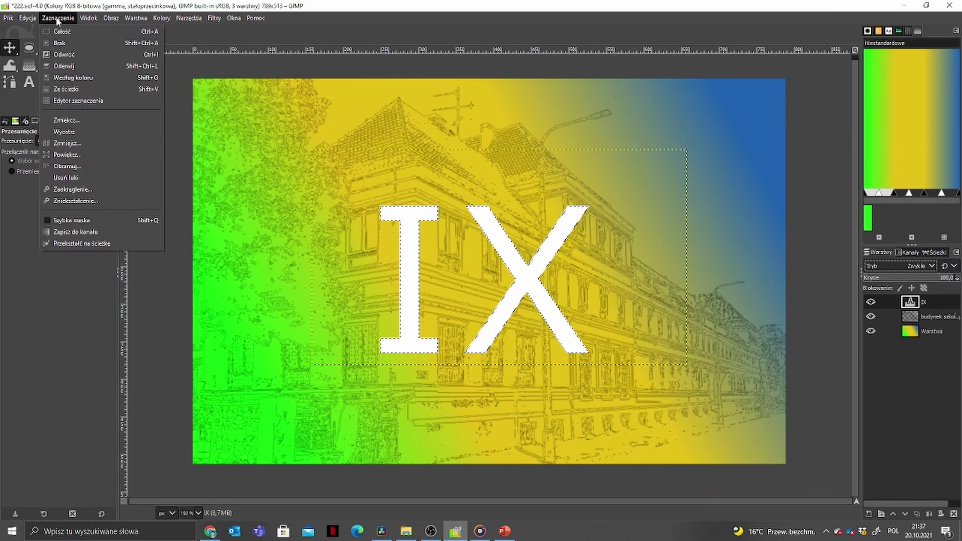
click(79, 157)
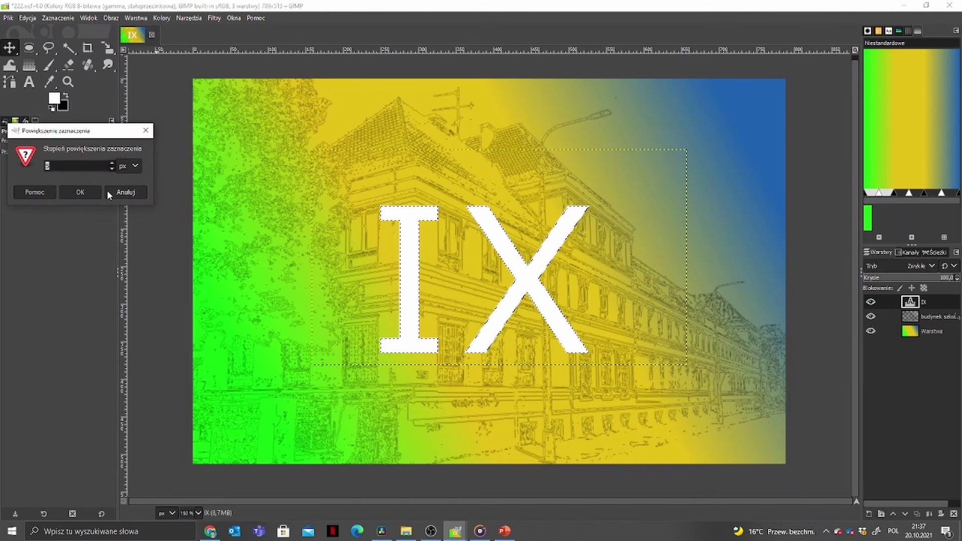
click(83, 195)
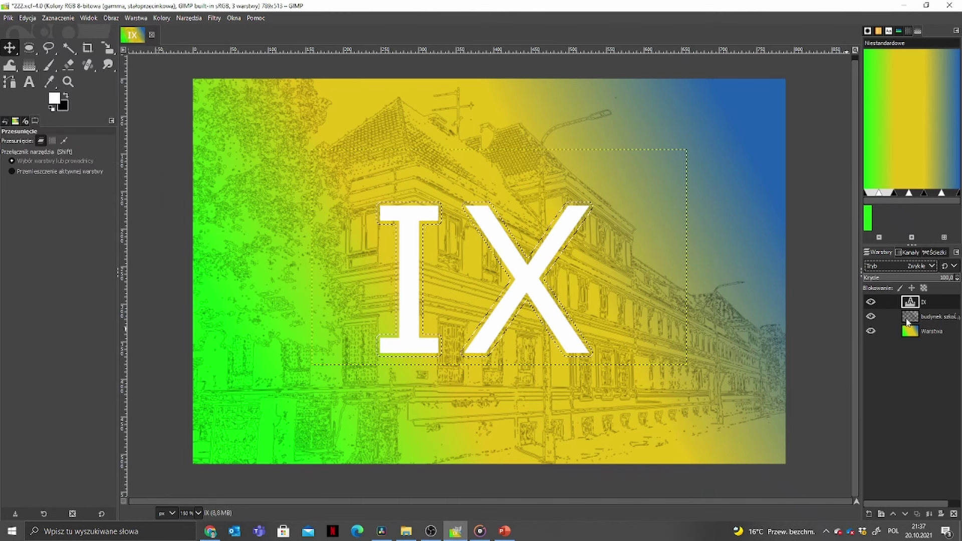
- Stroke the grown selection in black on a new transparent layer, Warstwa #1
click(908, 321)
click(870, 515)
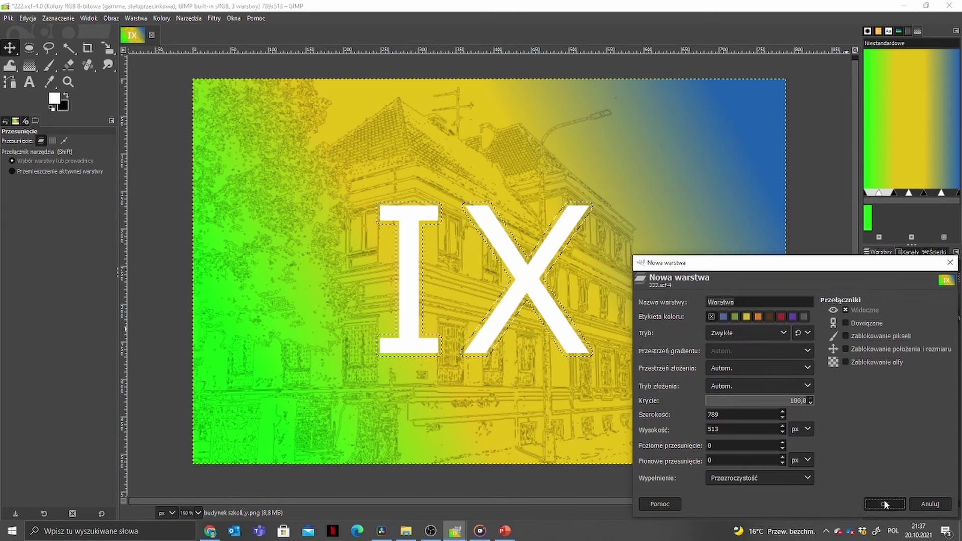
click(885, 504)
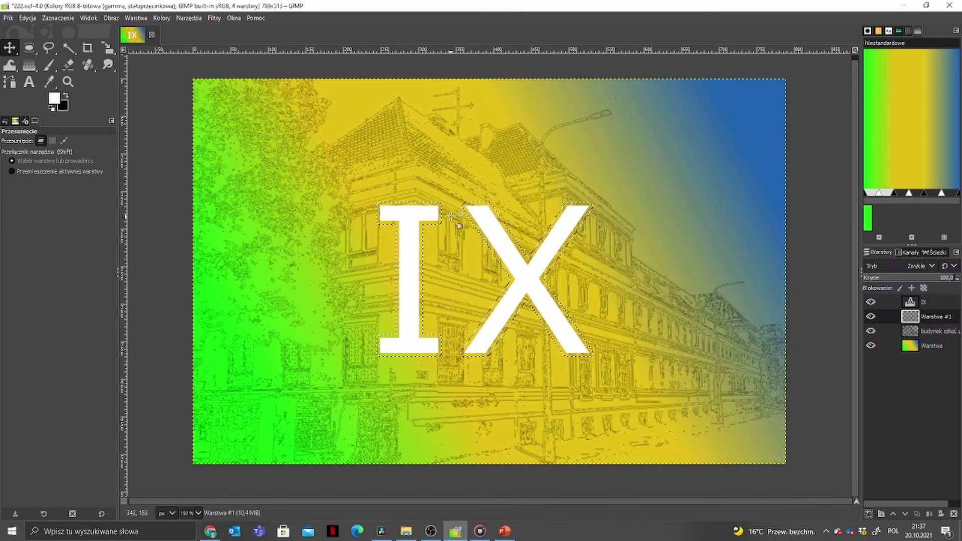
click(66, 95)
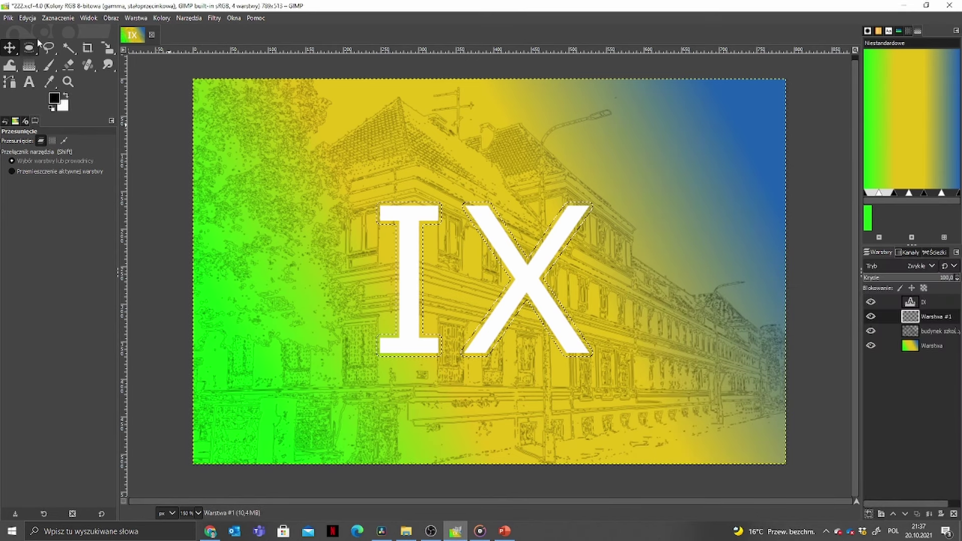
click(33, 19)
click(76, 199)
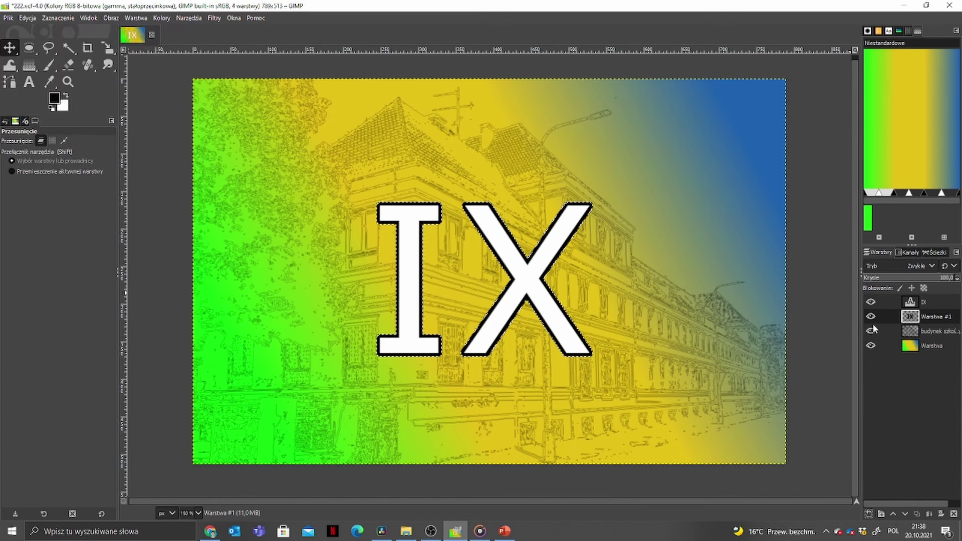
click(214, 18)
mouse_move(256, 74)
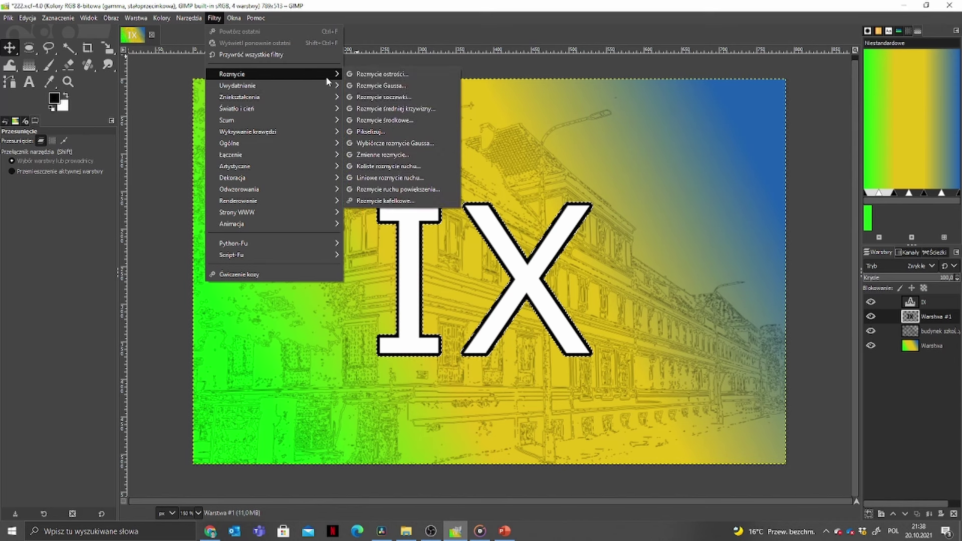
- Soften the black IX outline with a Gaussian blur of about 2.49
click(386, 86)
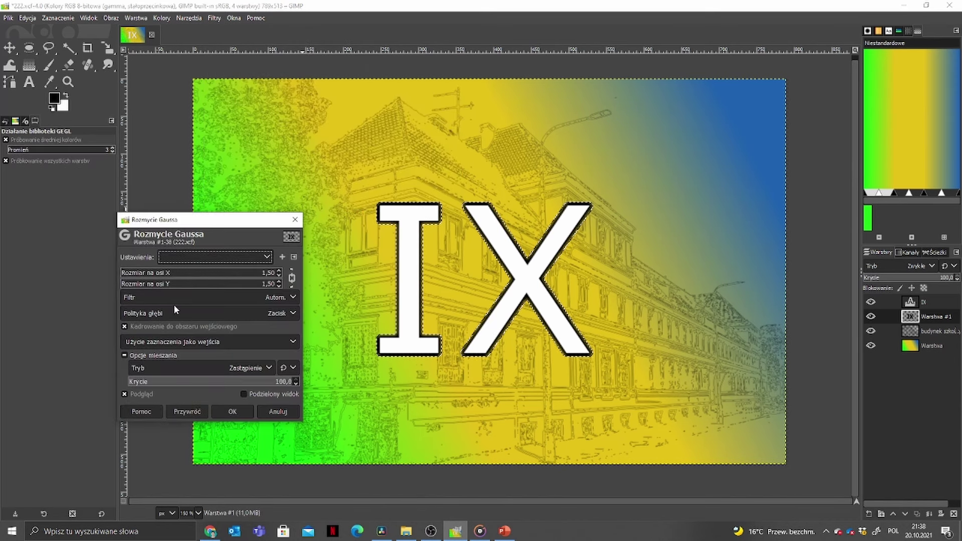
drag(123, 279, 126, 276)
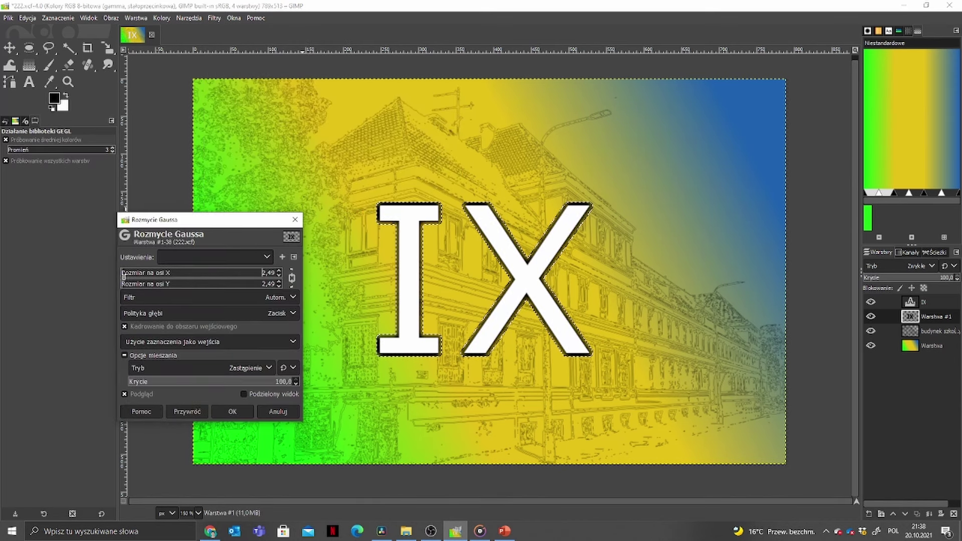
click(230, 411)
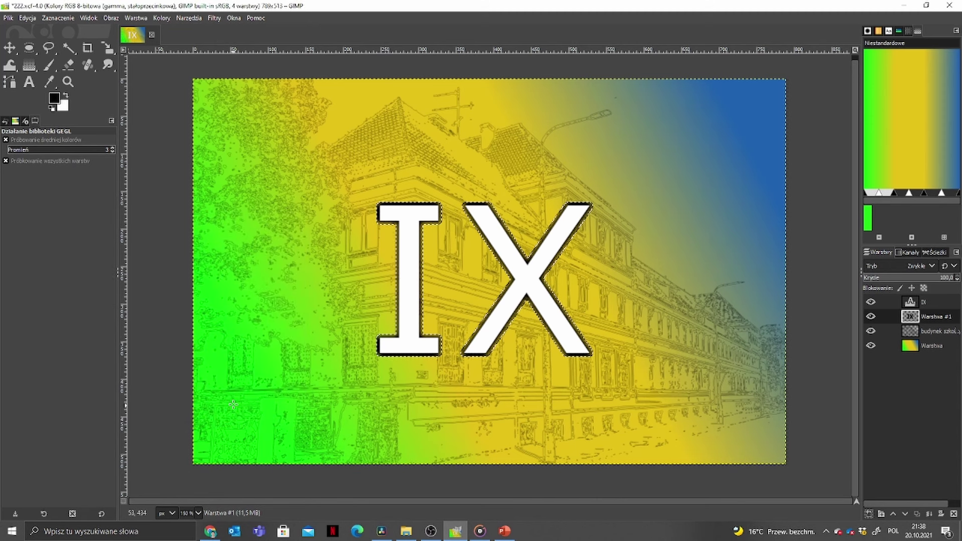
click(58, 18)
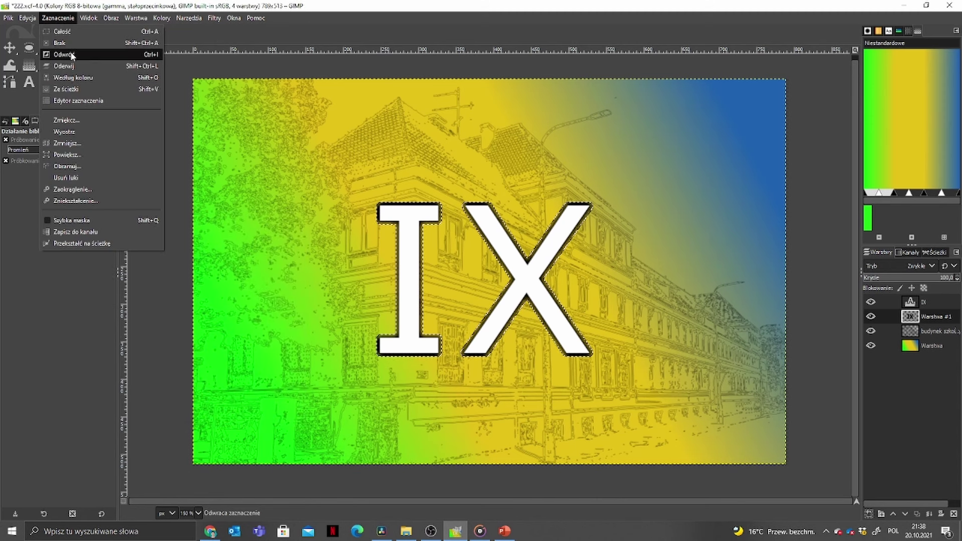
- Clear the selection and merge the IX text down into its blurred outline layer Warstwa #1
click(56, 42)
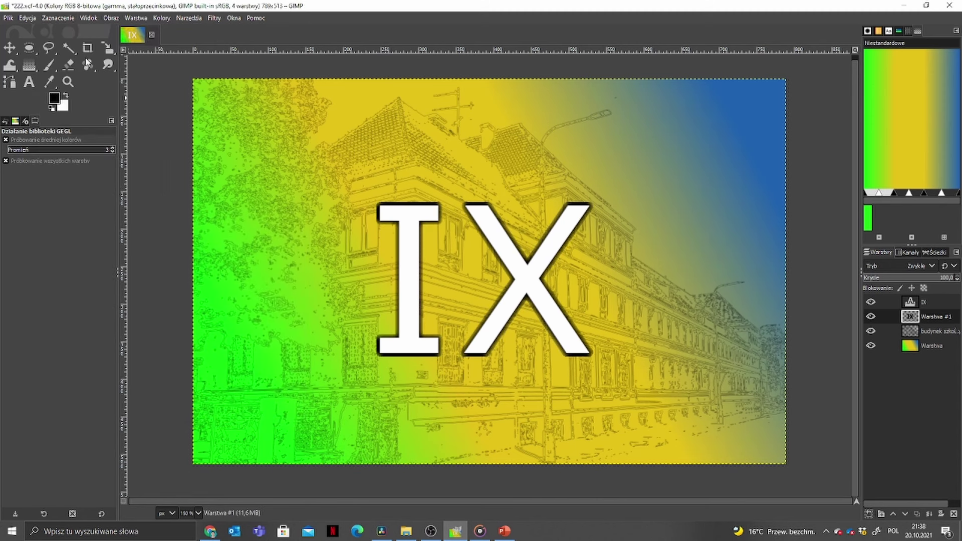
click(910, 303)
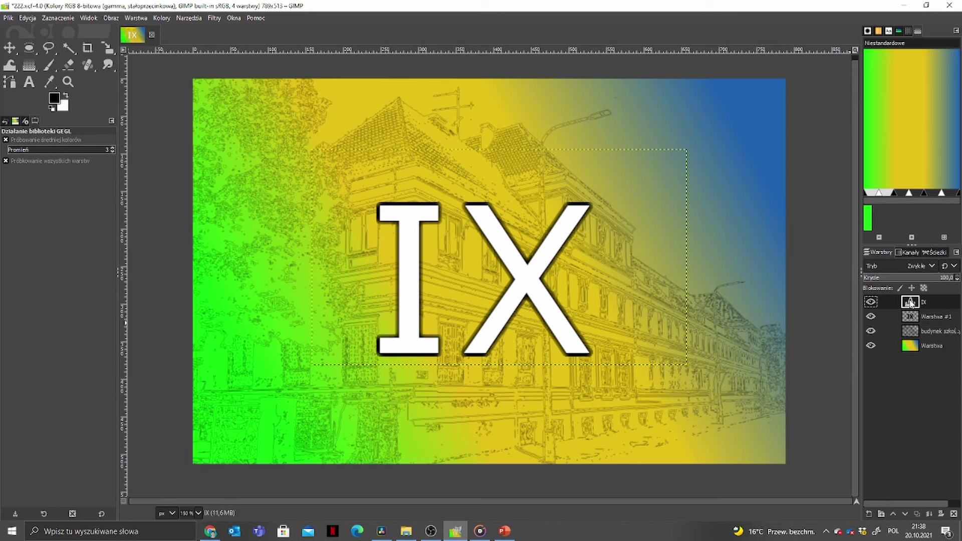
click(929, 515)
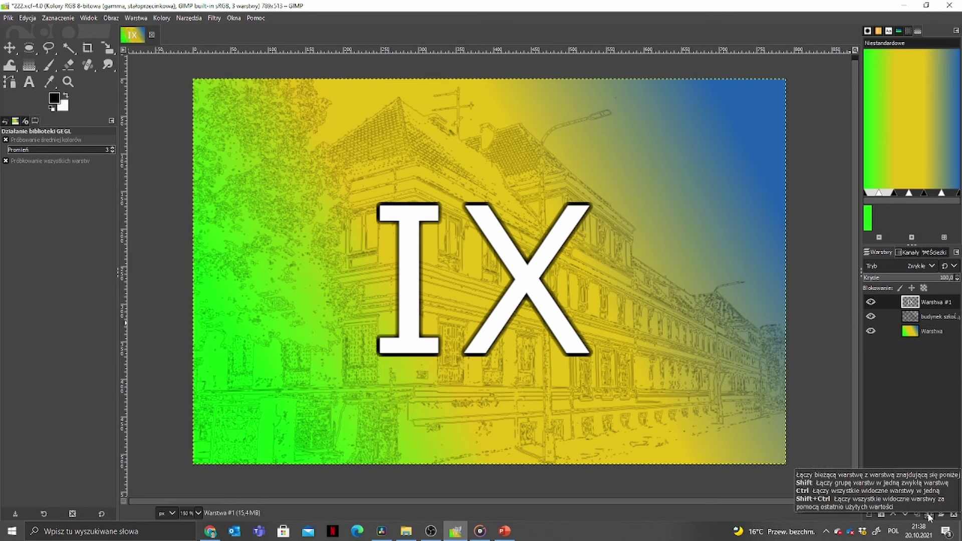
- Nudge the merged IX slightly up and right, and add an empty Warstwa #2 on top
click(10, 48)
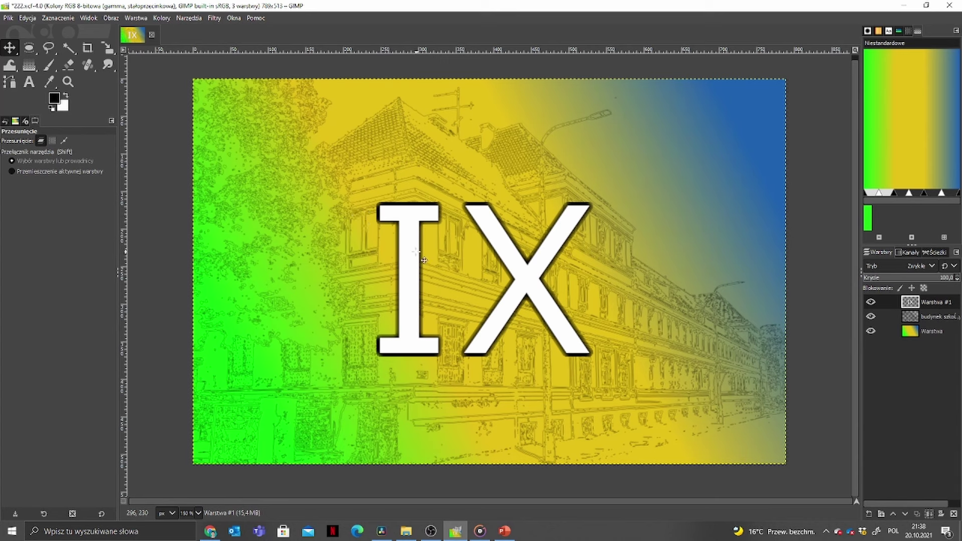
drag(415, 251, 417, 249)
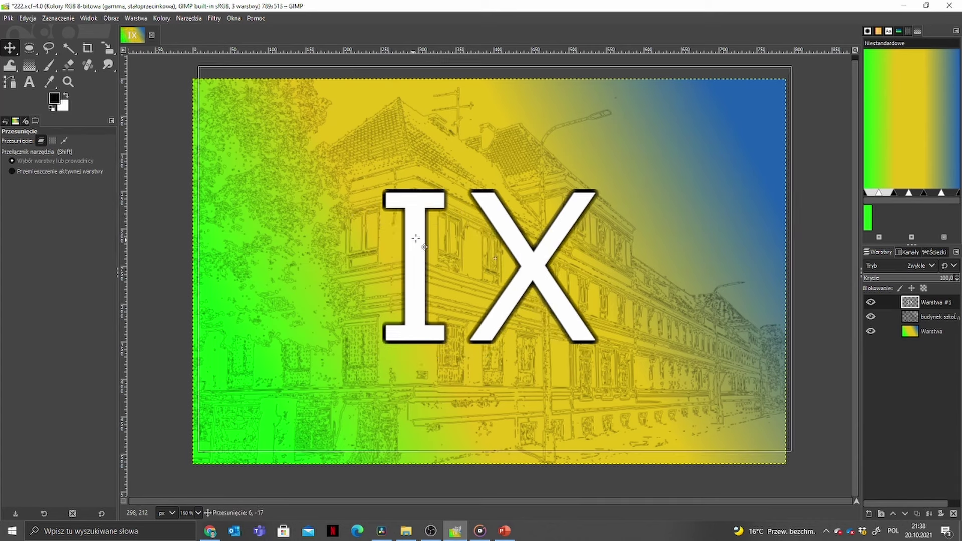
click(869, 514)
click(885, 504)
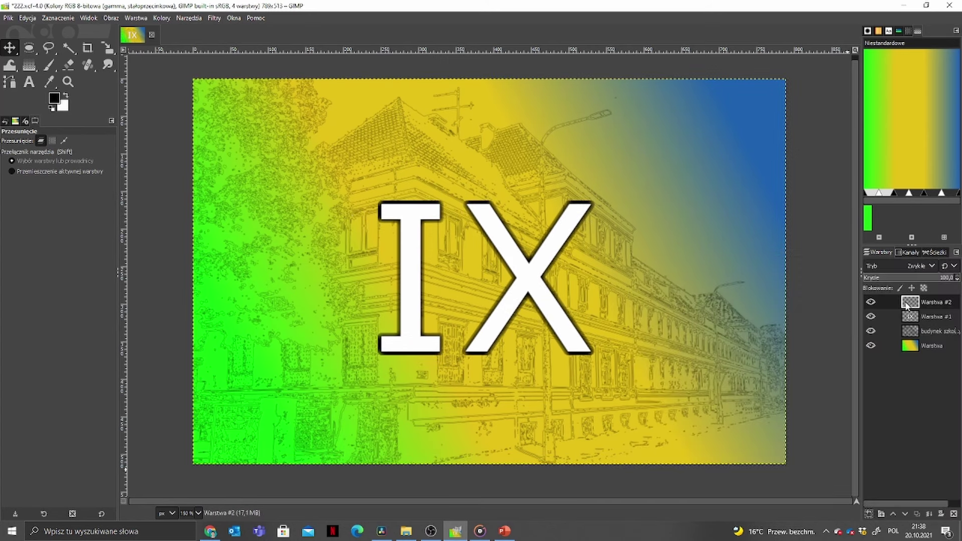
- Draw a circular selection around IX and convert it to a path
click(29, 47)
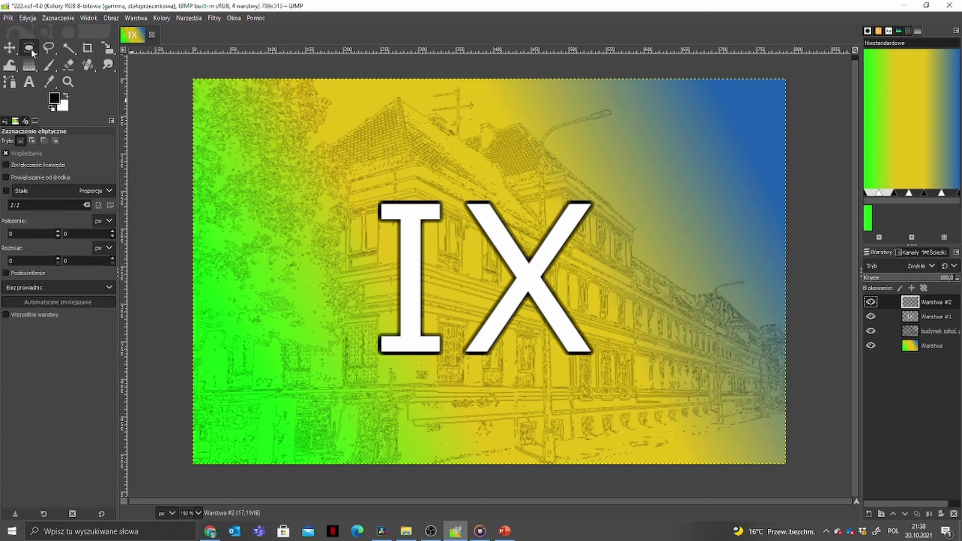
drag(386, 170, 613, 370)
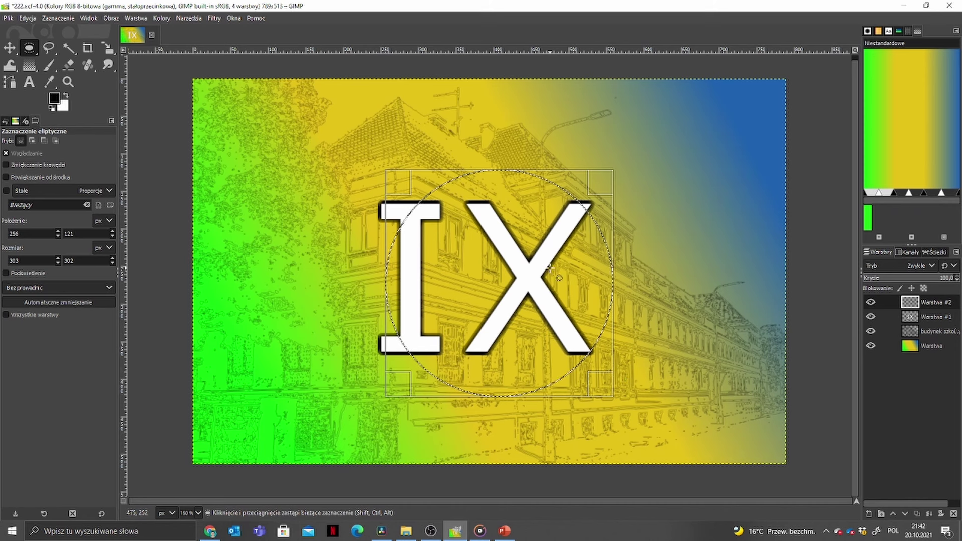
click(56, 19)
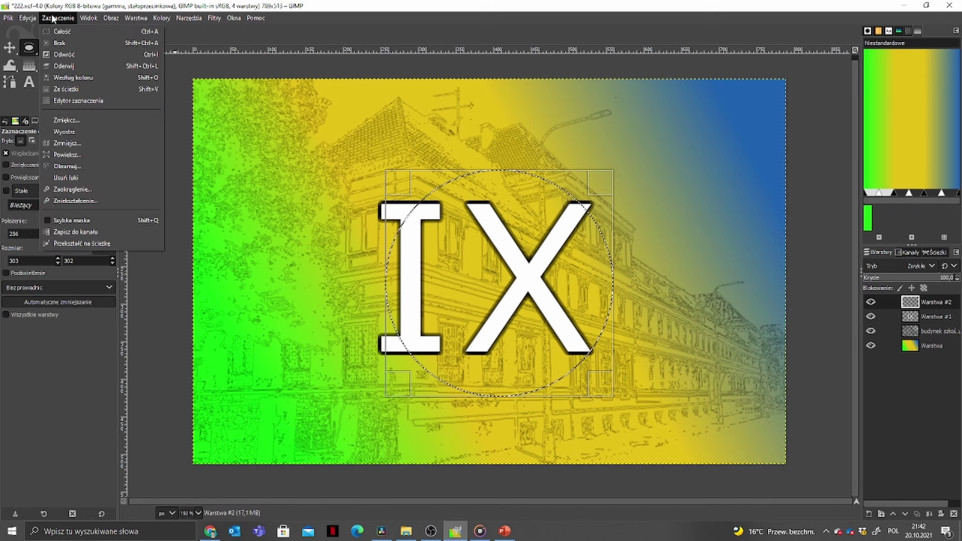
click(84, 244)
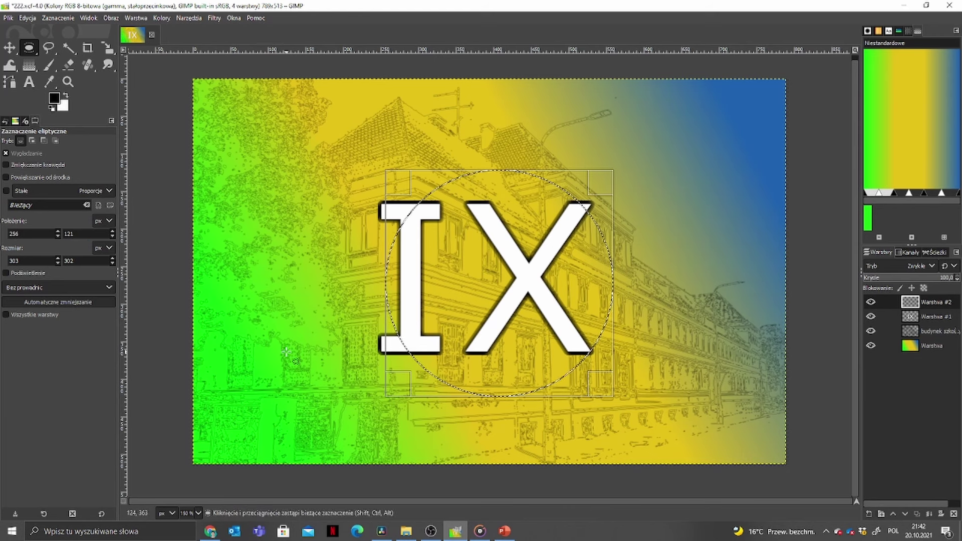
- Add the text 'ZAPRASZAMY' below IX and move it up and left
key(t)
click(380, 392)
text(ZAPRA)
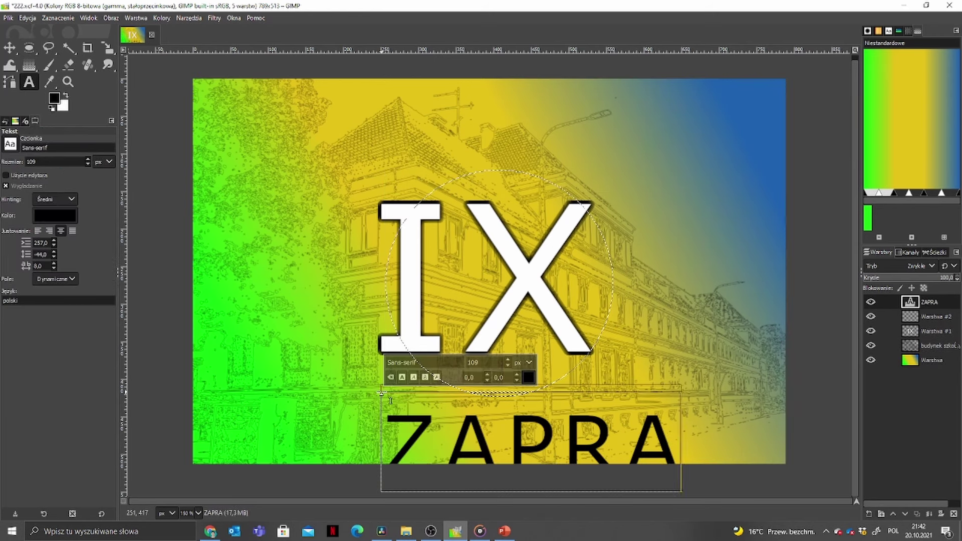
text(SZAMY)
click(10, 47)
drag(417, 419, 228, 347)
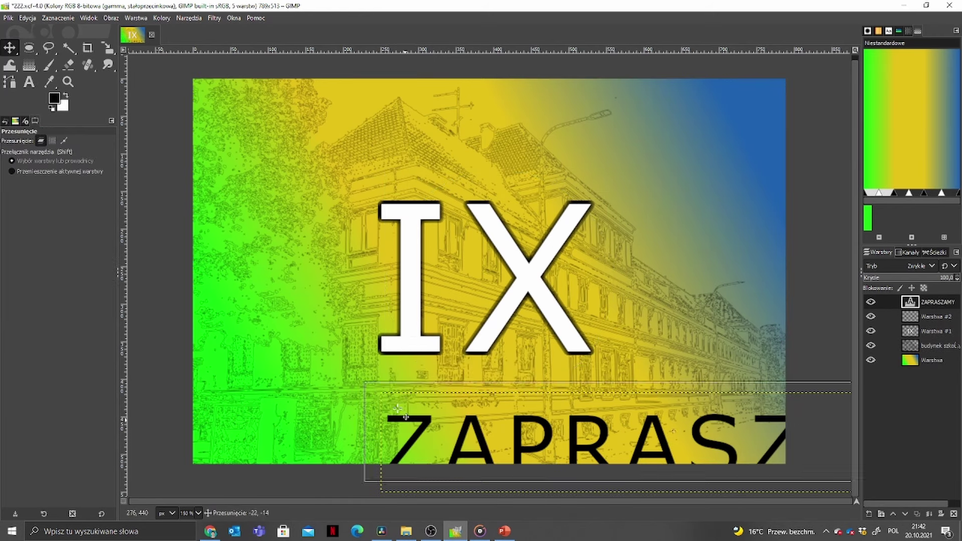
- Set the ZAPRASZAMY text size to 70 px
key(t)
click(562, 356)
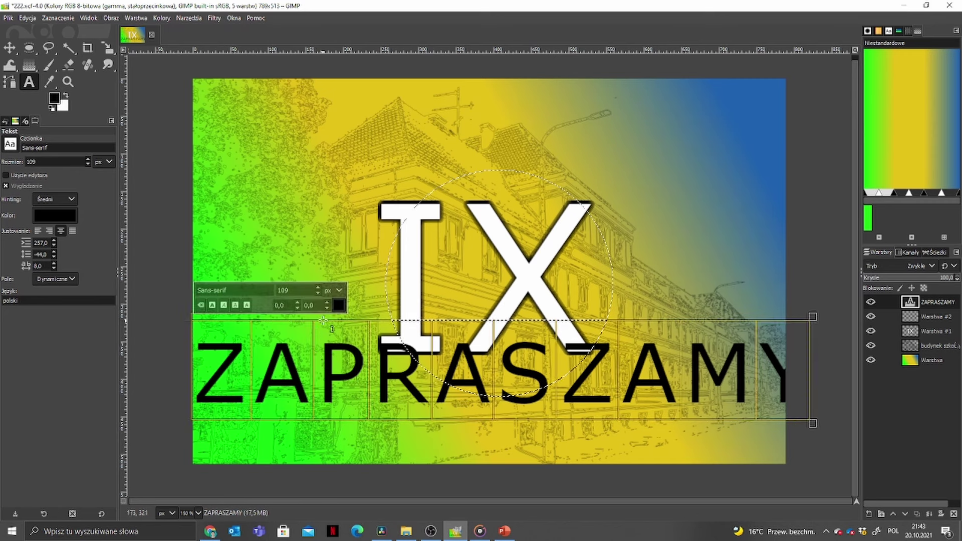
text(70)
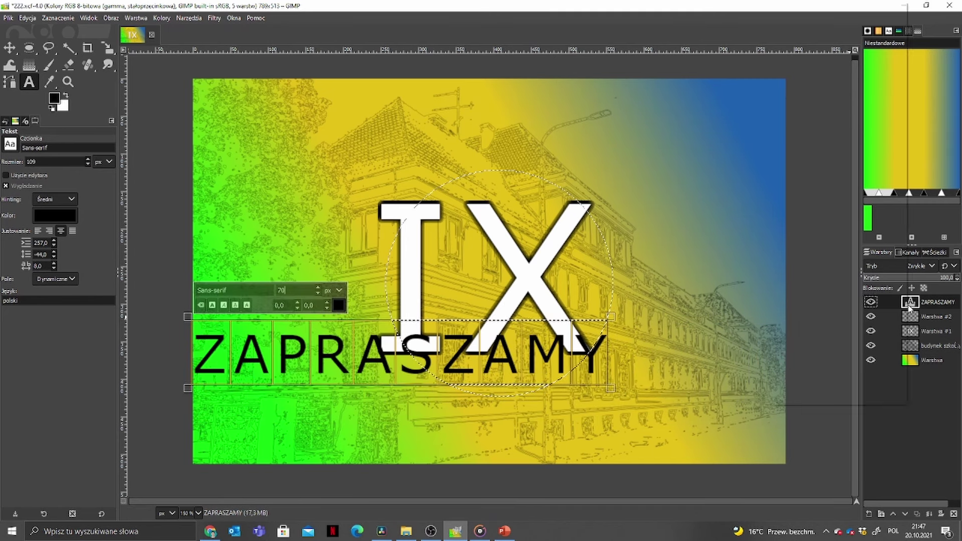
right_click(910, 307)
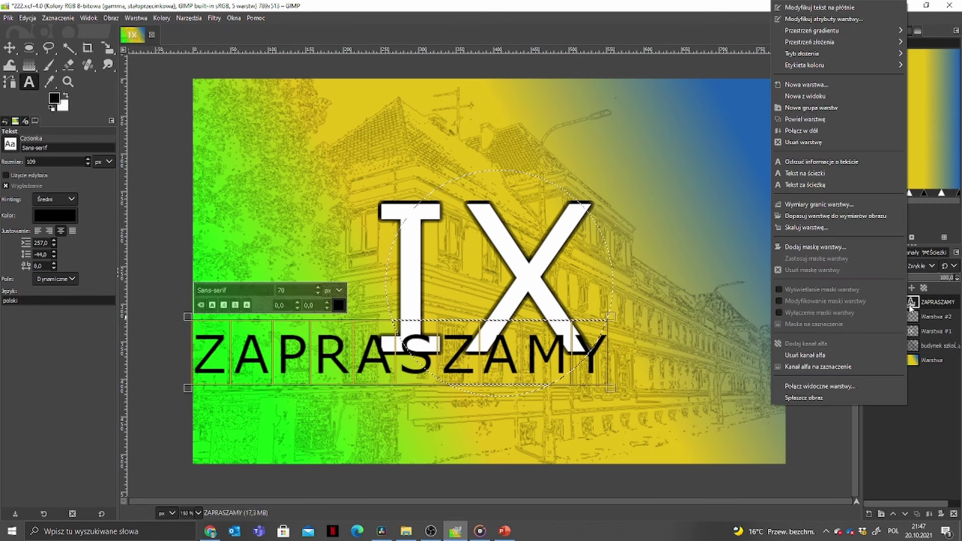
- Bend ZAPRASZAMY along the circle path and convert the curved text path into a selection
click(827, 188)
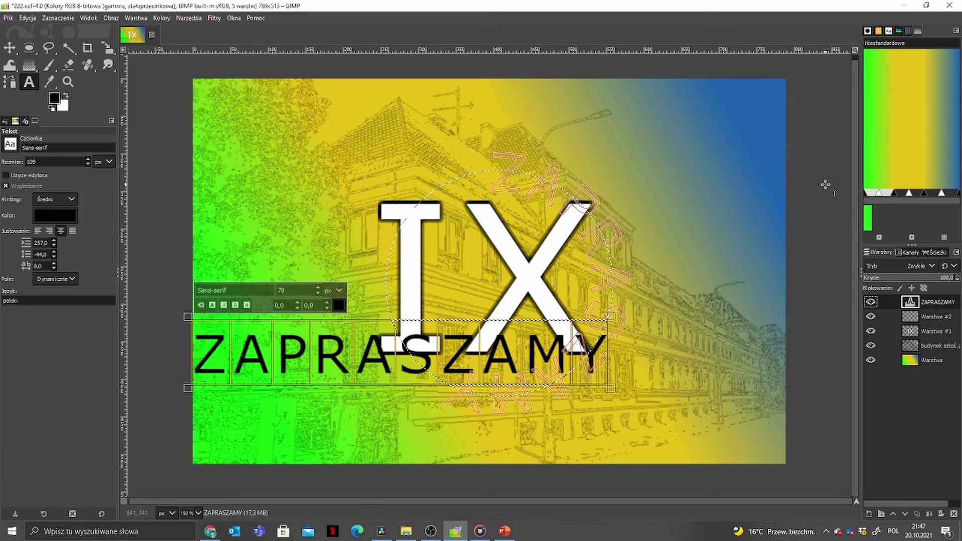
click(937, 254)
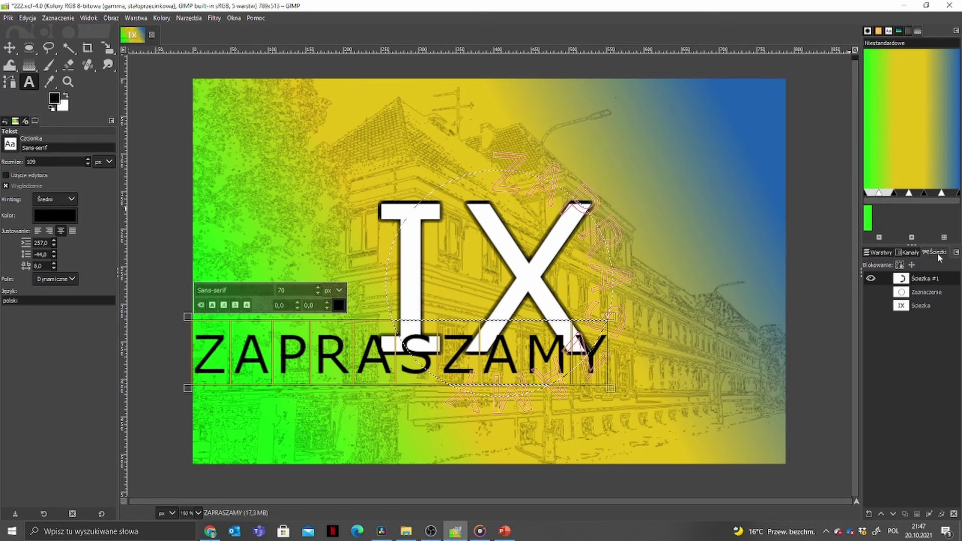
right_click(902, 280)
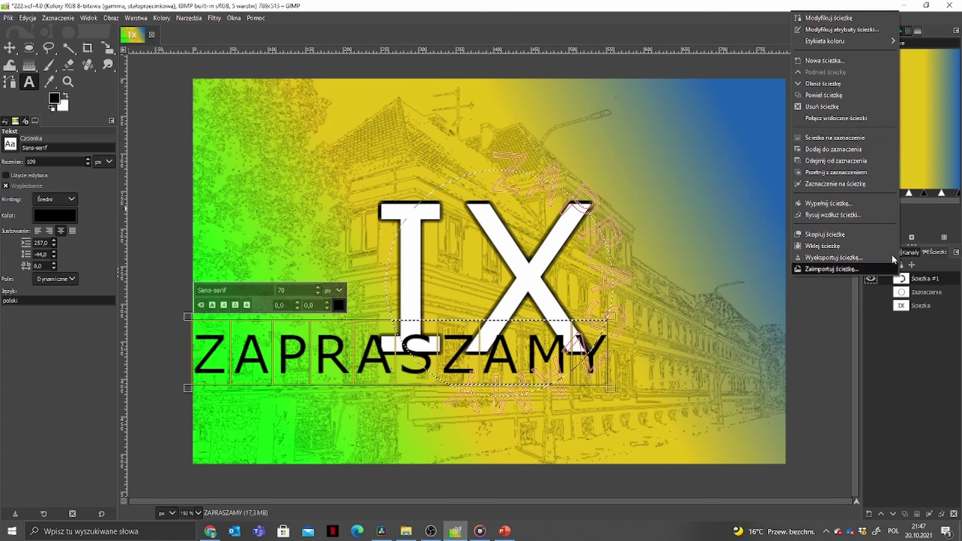
click(833, 139)
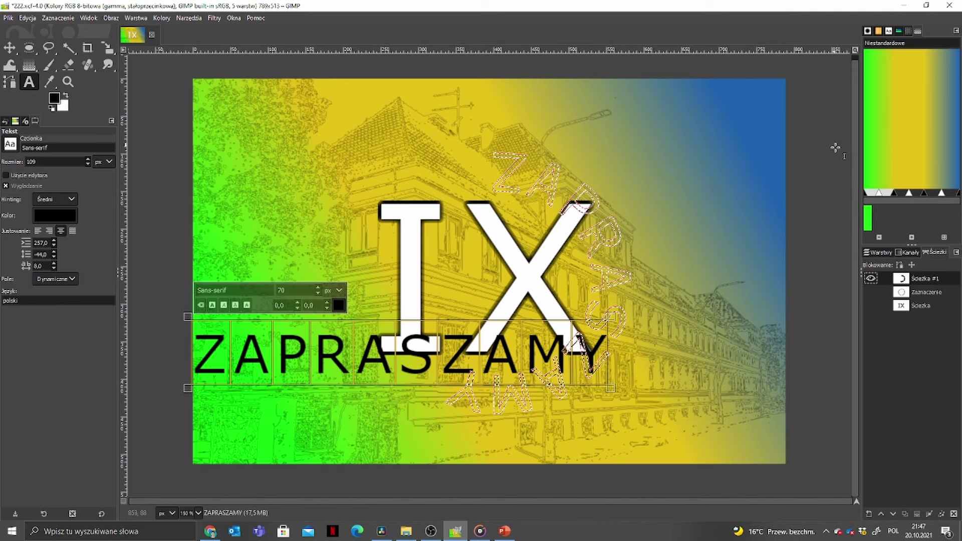
- Add a new empty layer, Warstwa #3, on top of the stack
click(876, 253)
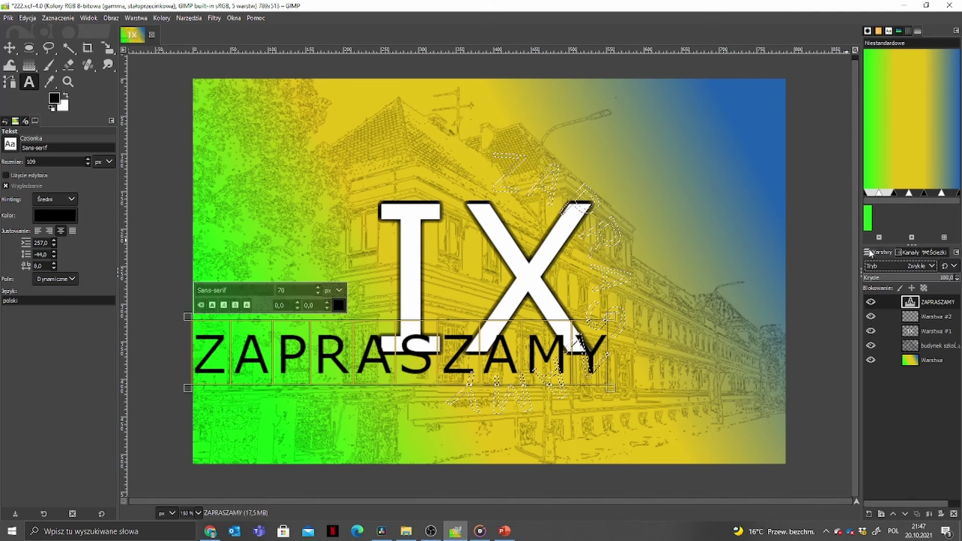
click(867, 513)
click(887, 502)
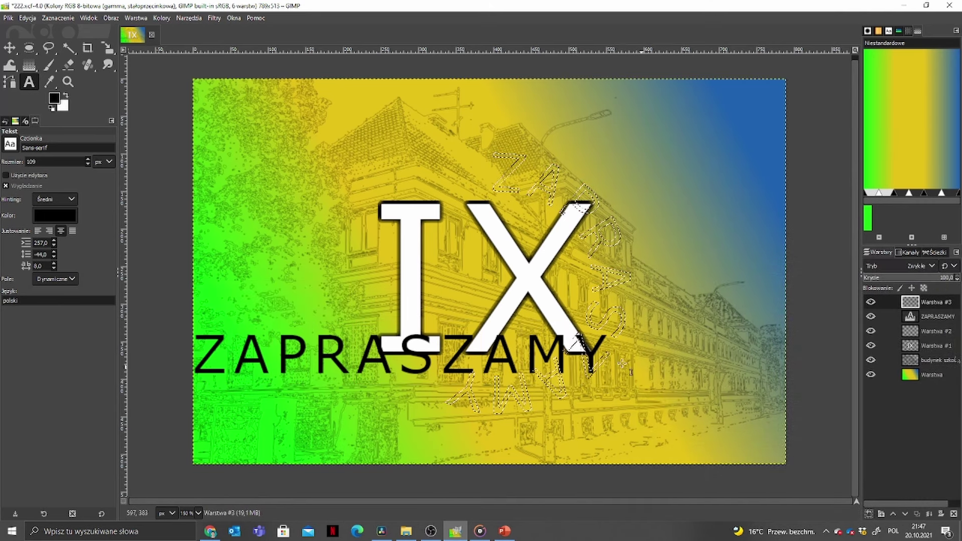
click(66, 97)
- Fill the curved ZAPRASZAMY selection with white and rotate it to arch over IX
click(27, 18)
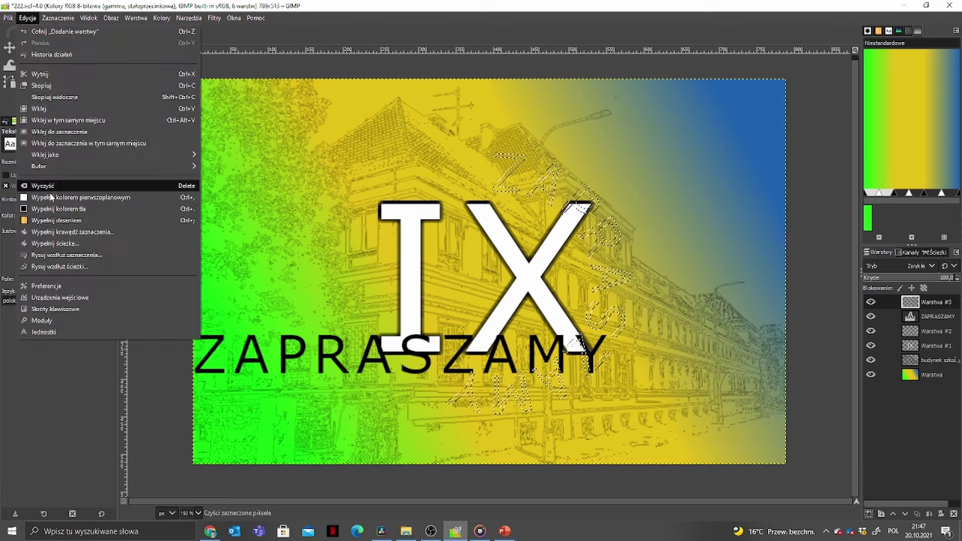
click(55, 184)
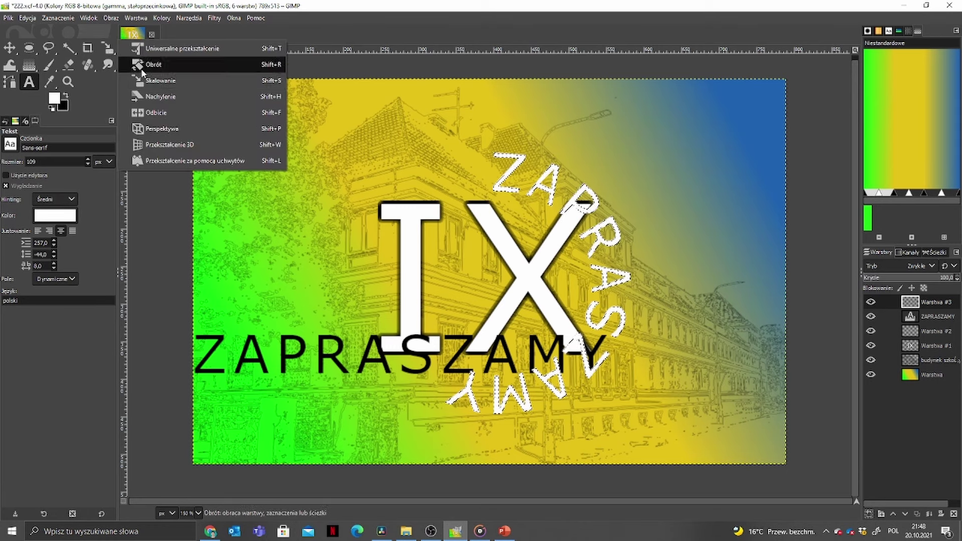
drag(106, 48, 166, 65)
drag(528, 170, 360, 288)
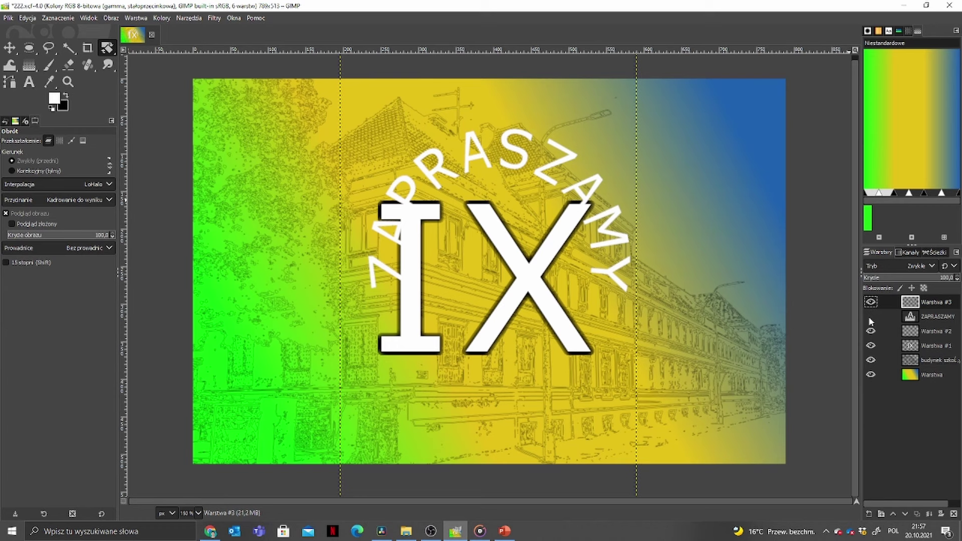
- Move the arched text up and right toward the poster's top-right corner
mouse_move(434, 297)
mouse_down()
mouse_move(549, 280)
mouse_move(711, 231)
mouse_move(697, 213)
mouse_up()
key(shift+s)
key(ctrl+z)
key(ctrl+z)
- Try narrowing the curved text layer with the Scale tool, then undo that resize
click(935, 301)
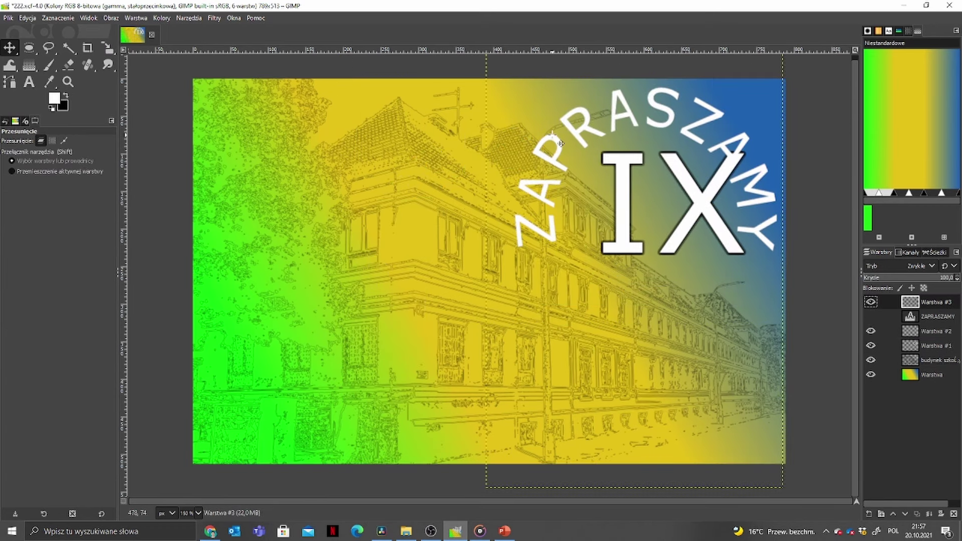
click(107, 48)
click(487, 486)
drag(487, 486, 533, 403)
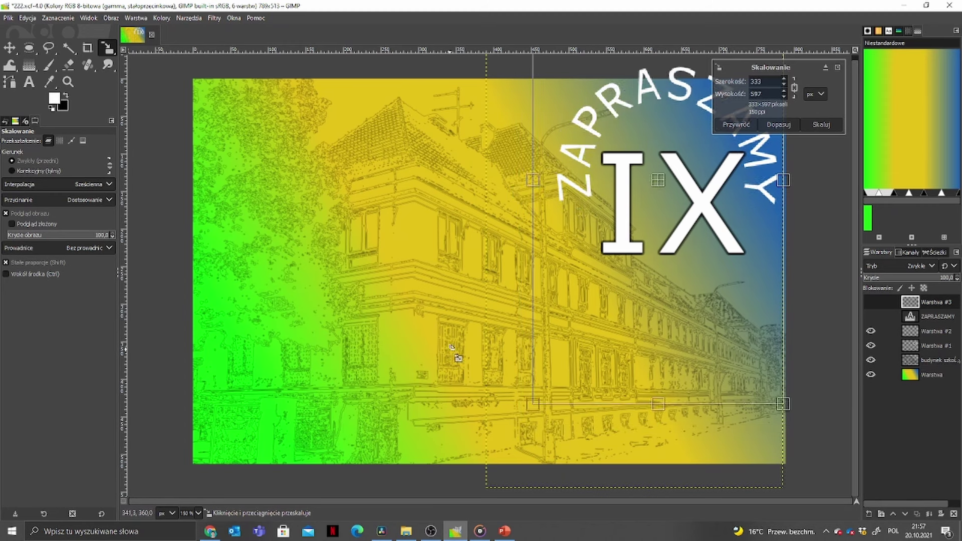
click(821, 124)
key(m)
key(ctrl+z)
- Shrink the IX layer to fit under the arch and expand it to image size
click(935, 346)
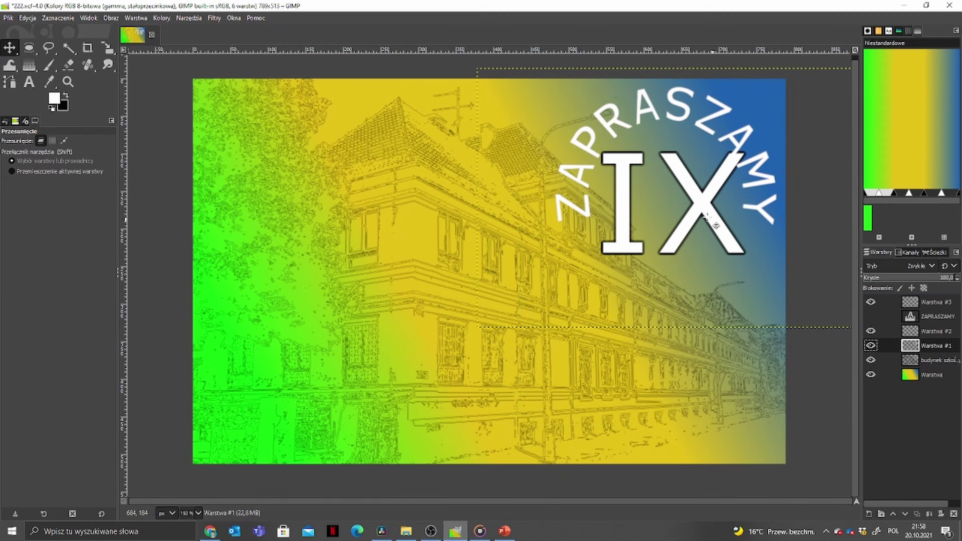
click(871, 345)
click(107, 48)
click(498, 319)
drag(497, 320, 529, 291)
click(821, 125)
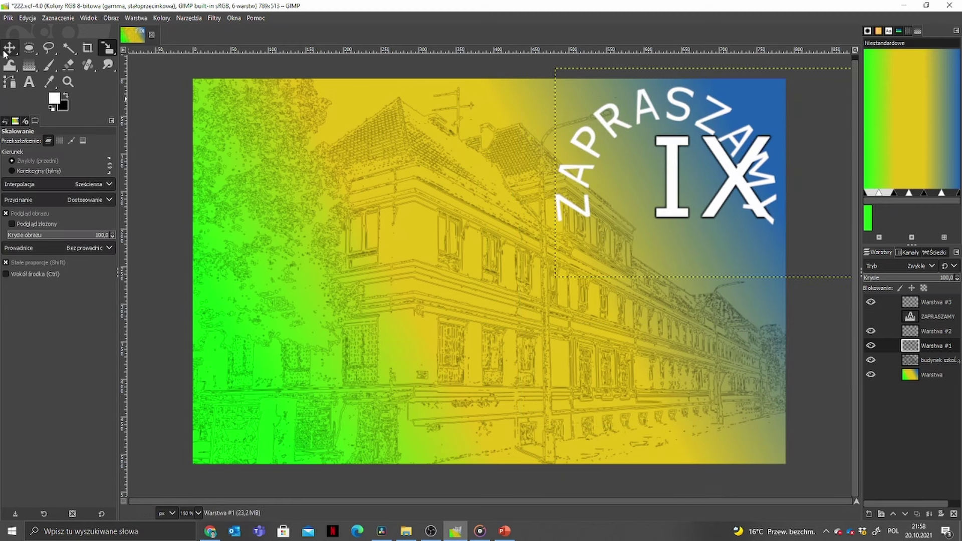
key(m)
click(136, 18)
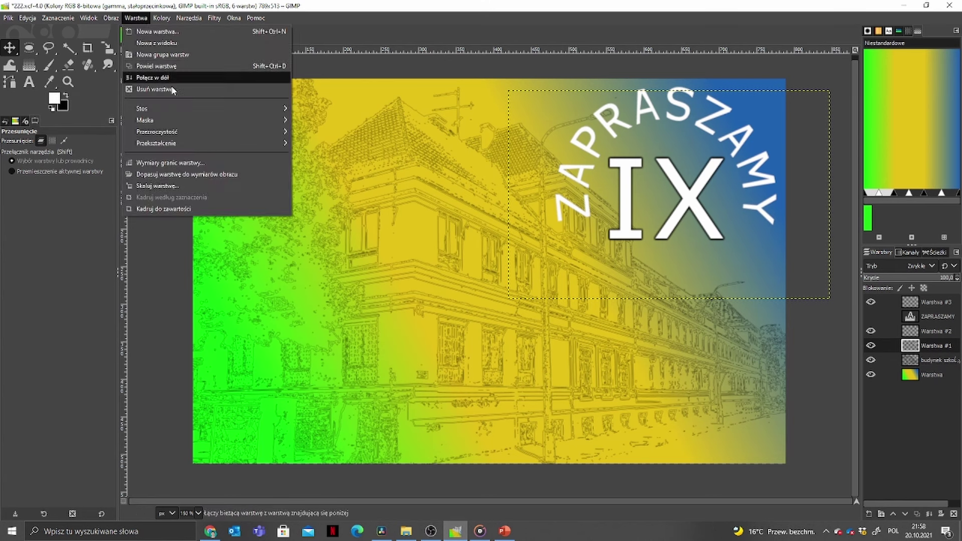
click(160, 180)
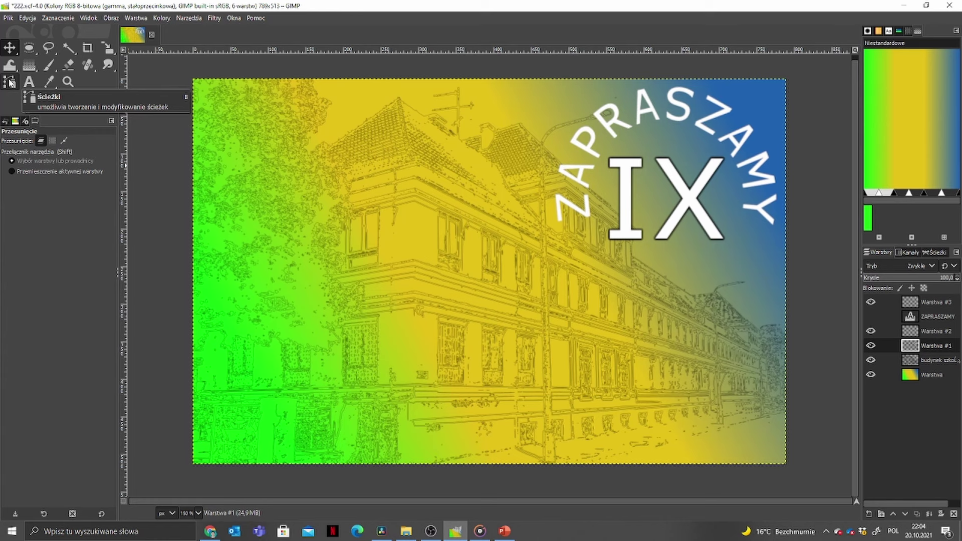
- Draw a two-point path across the building's left half and bend it downward
click(10, 82)
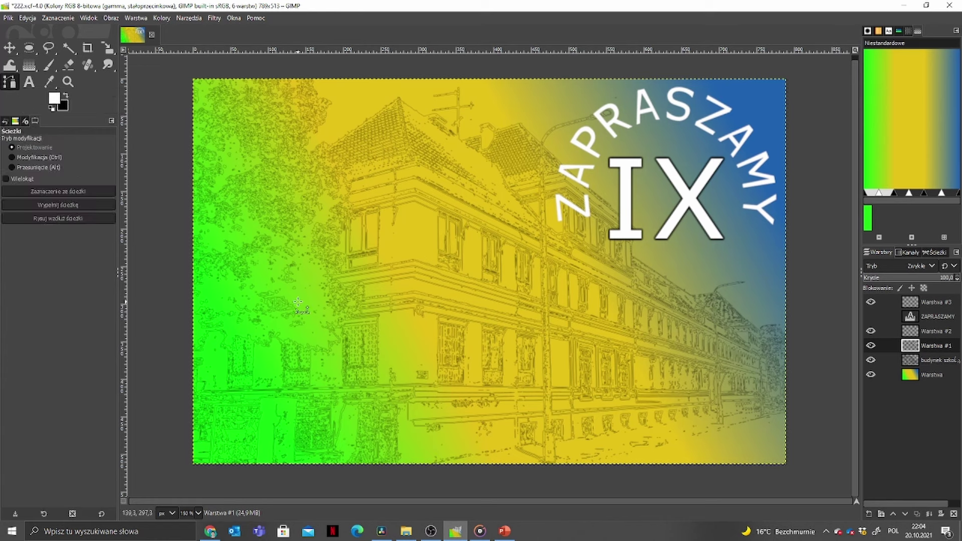
click(310, 281)
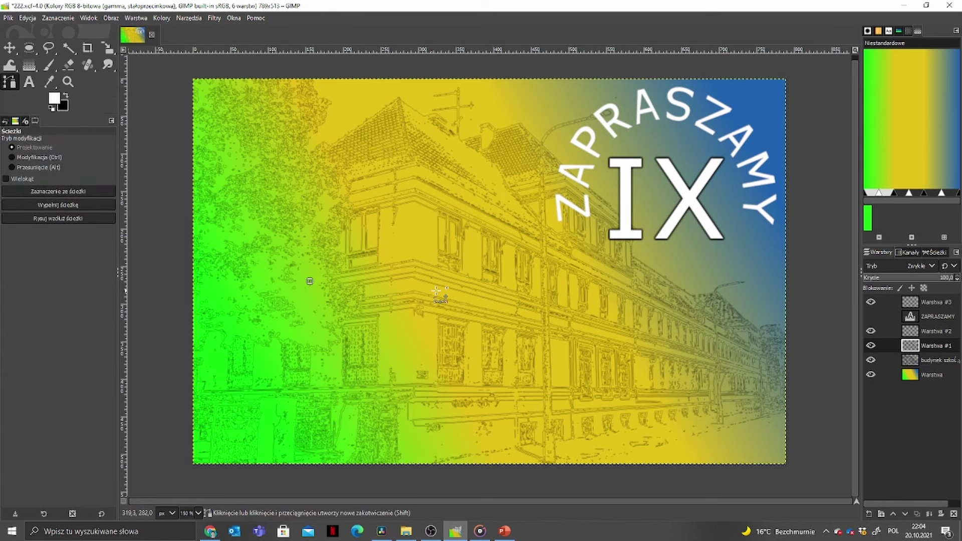
click(547, 281)
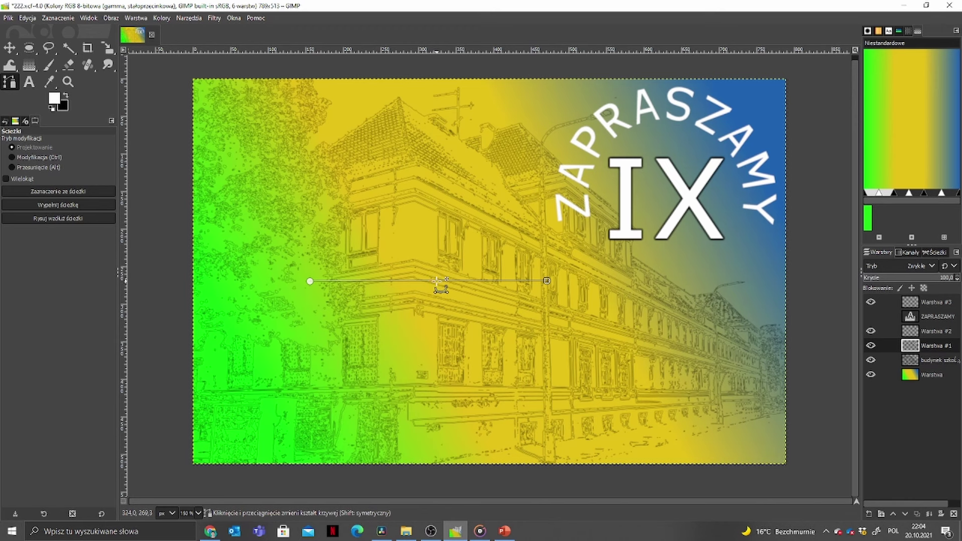
drag(438, 281, 440, 324)
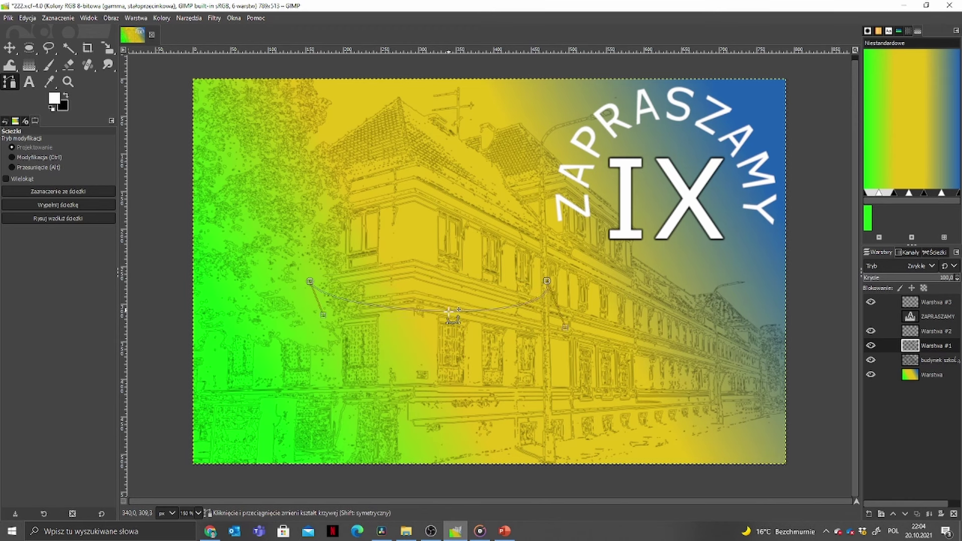
- Check the Paths list, then toggle the curved ZAPRASZAMY layer's visibility off and on
click(939, 253)
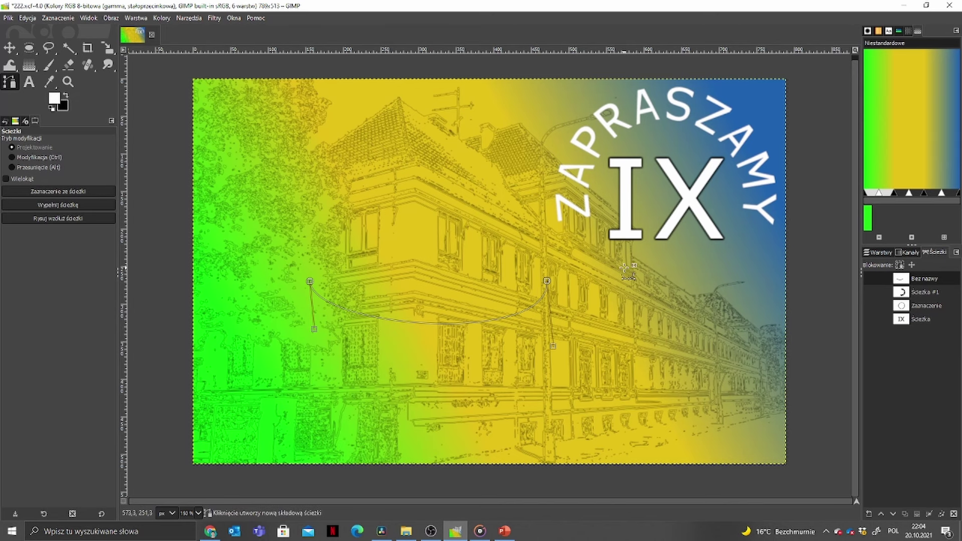
click(878, 252)
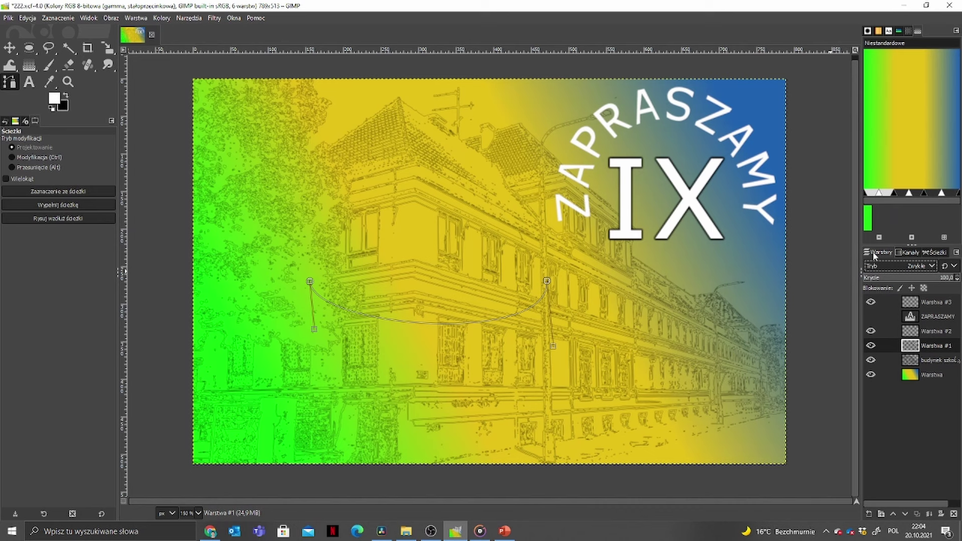
click(871, 302)
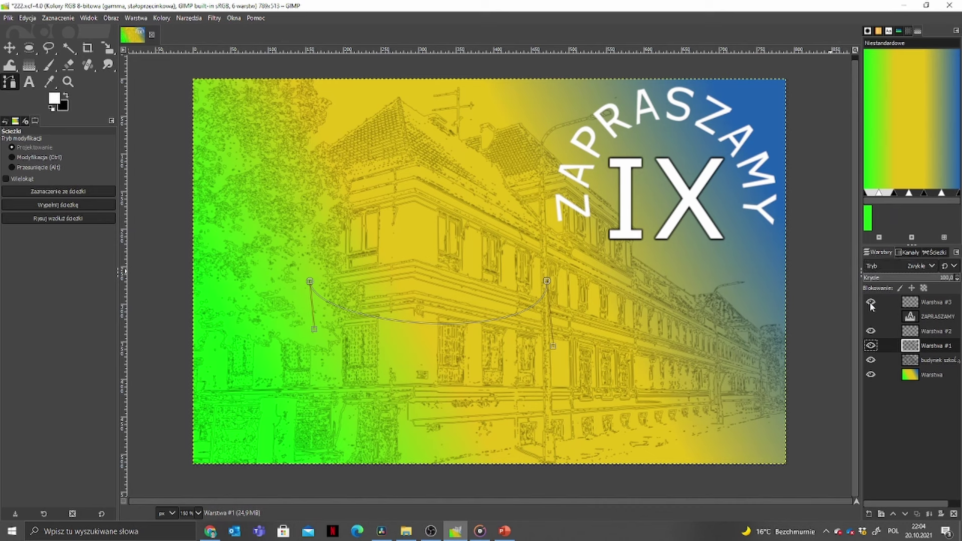